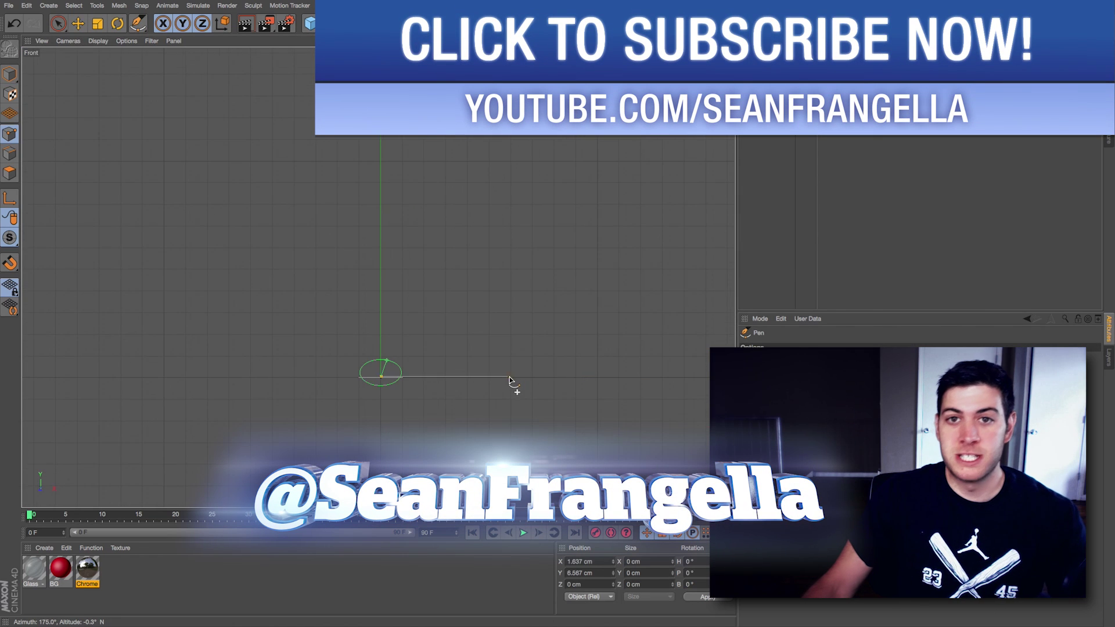
left_click(447, 482)
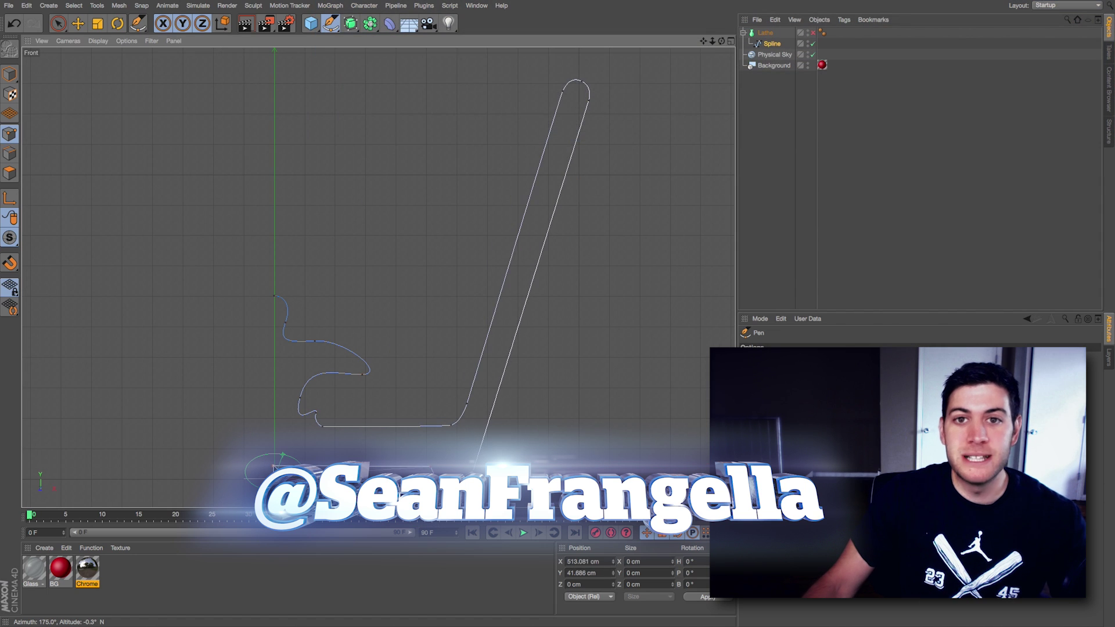
right_click(508, 92)
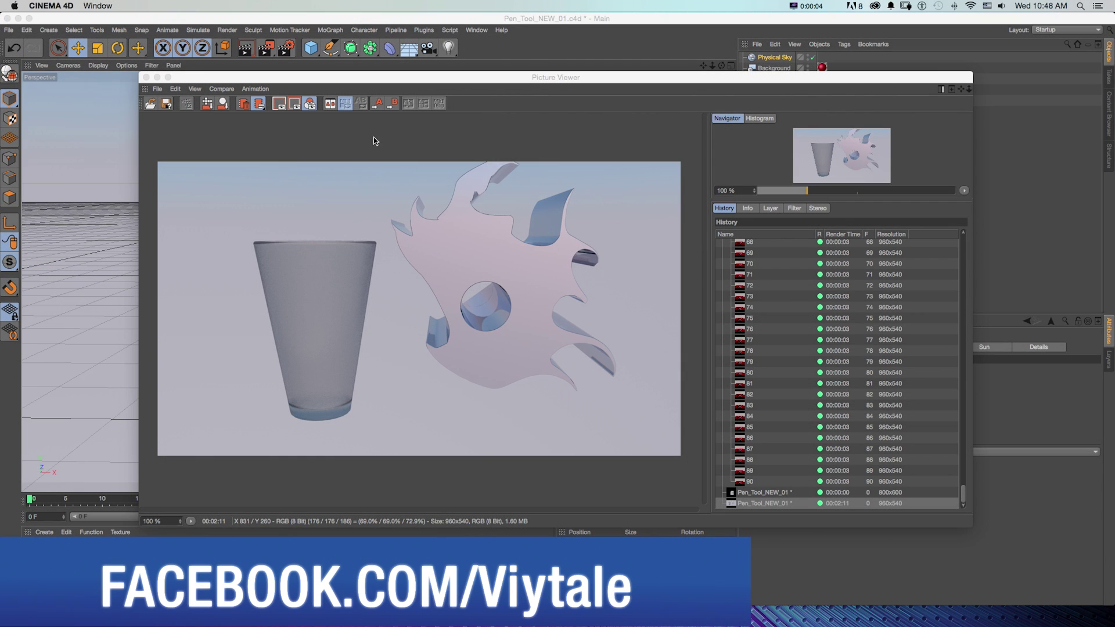
- Close the render viewer and delete the Extrude and Lathe objects together with their splines
left_click(157, 77)
mouse_move(409, 163)
left_mouse_down("alt")
mouse_move(423, 164)
mouse_move(407, 164)
left_mouse_up("alt")
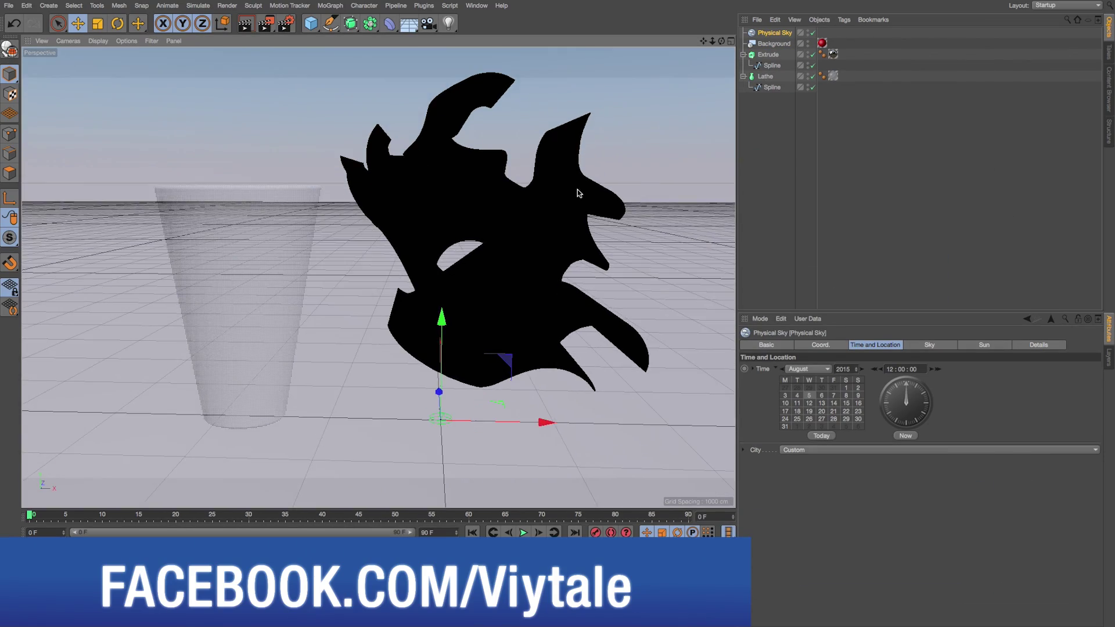
mouse_move(577, 191)
left_mouse_down("alt")
mouse_move(515, 216)
mouse_move(581, 180)
left_mouse_up("alt")
left_click(330, 23)
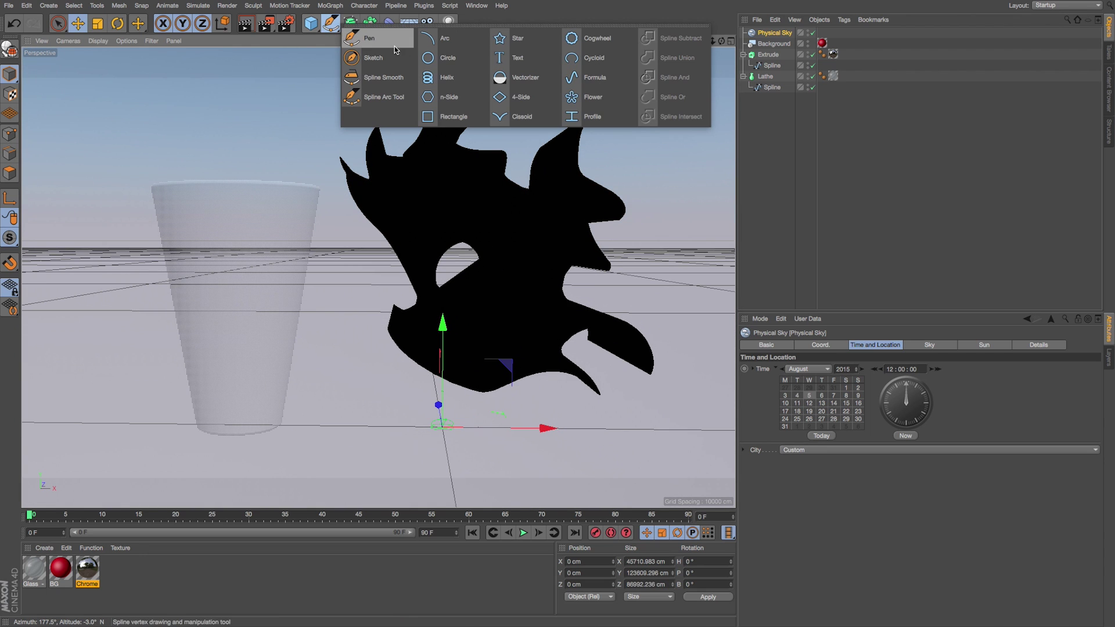
left_click(767, 54)
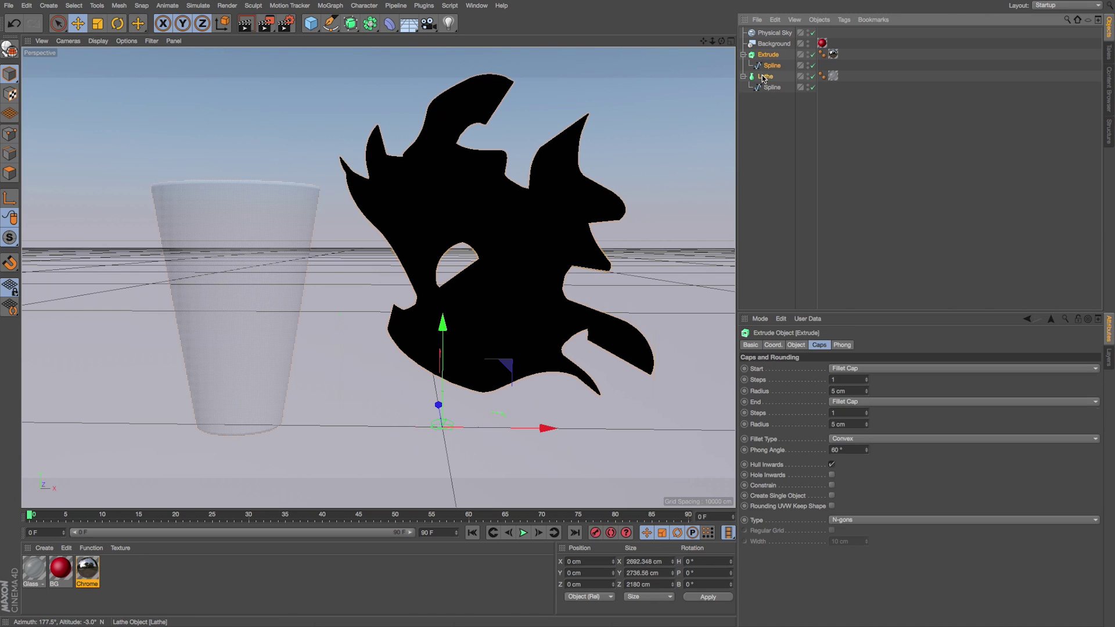
left_click(762, 75, "shift")
key("Delete")
left_click_drag(570, 142, 538, 129, "alt")
- Draw the flat base of a cup profile with the Pen tool in the Front view, from the origin to about X 653 cm
left_click(332, 24)
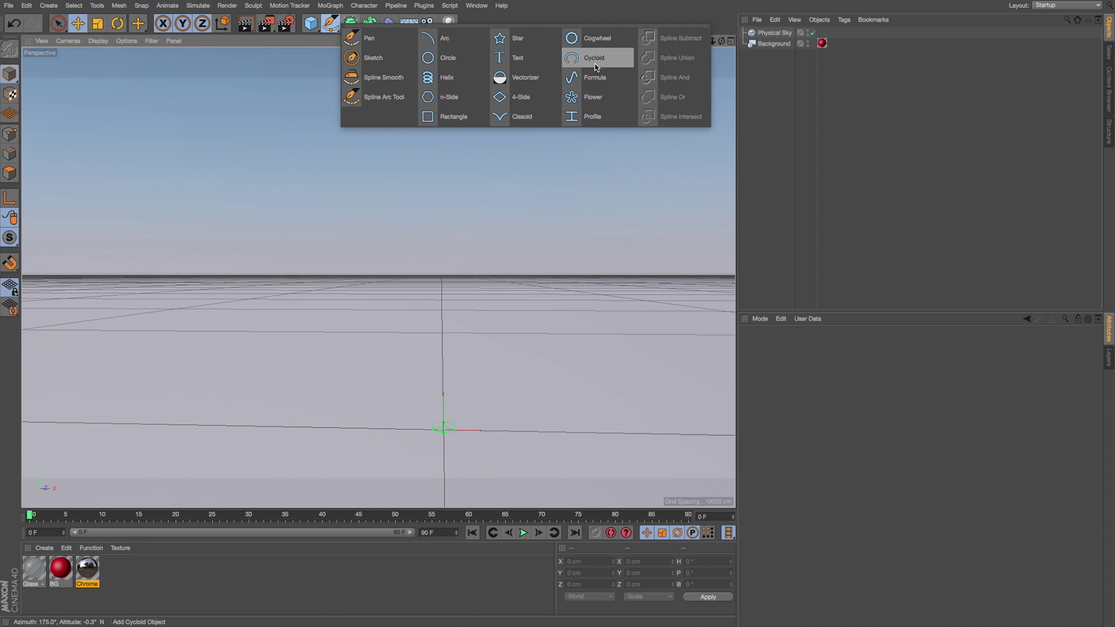
left_click(382, 42)
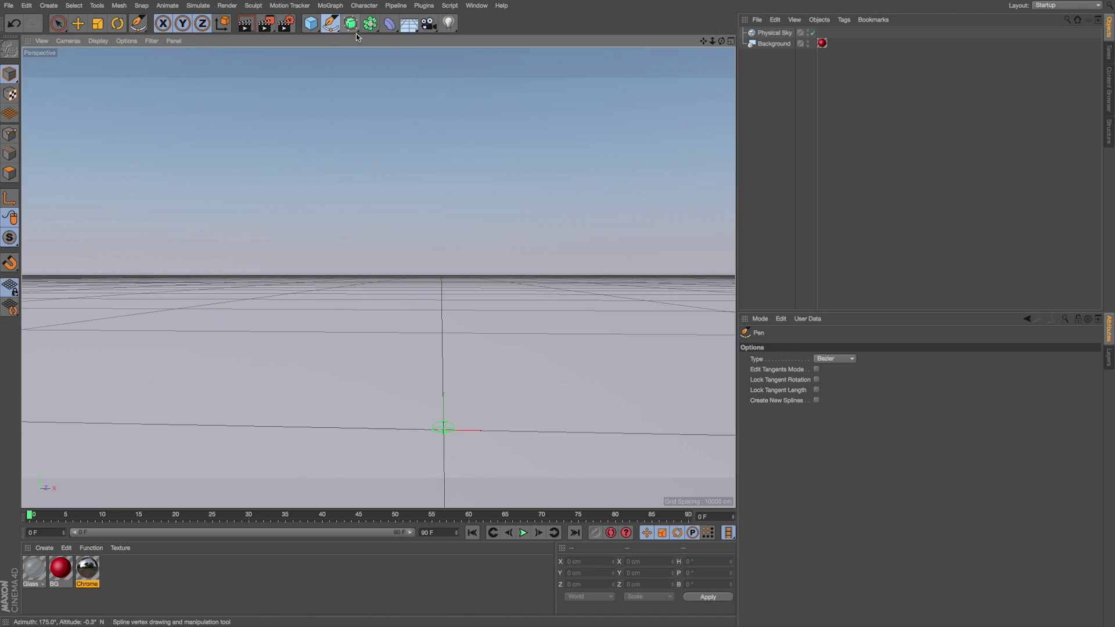
left_click(731, 41)
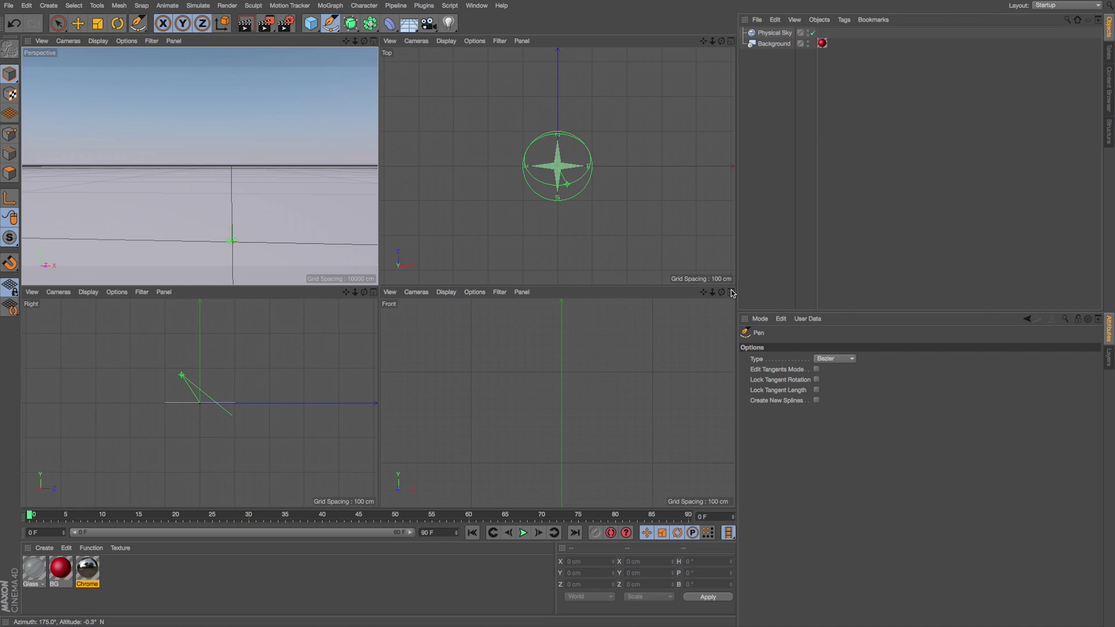
left_click(731, 292)
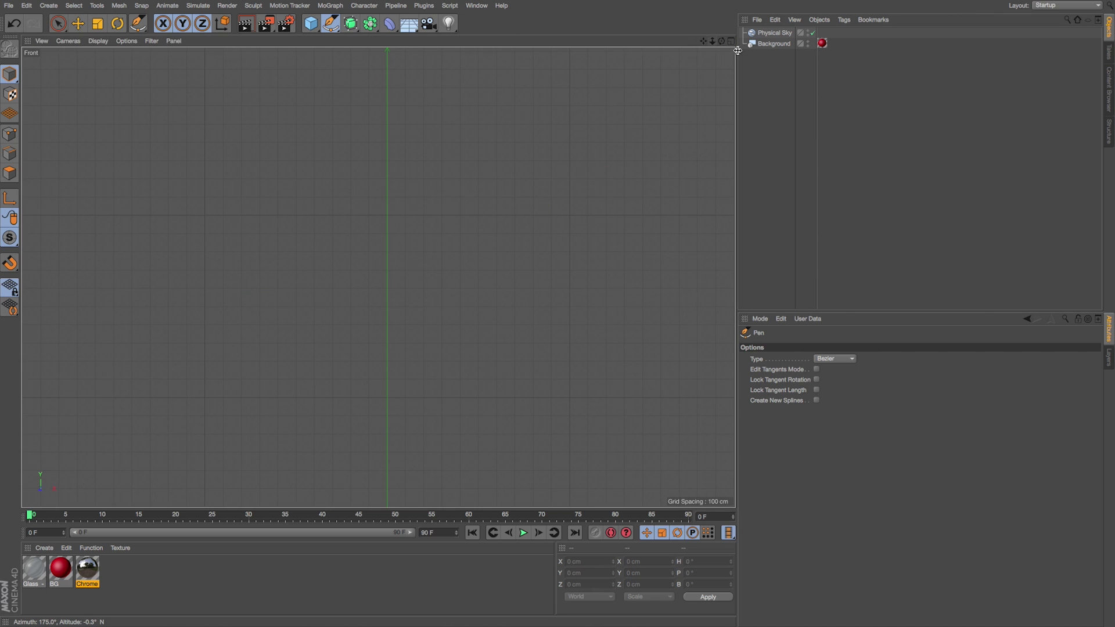
left_click_drag(704, 41, 699, 69)
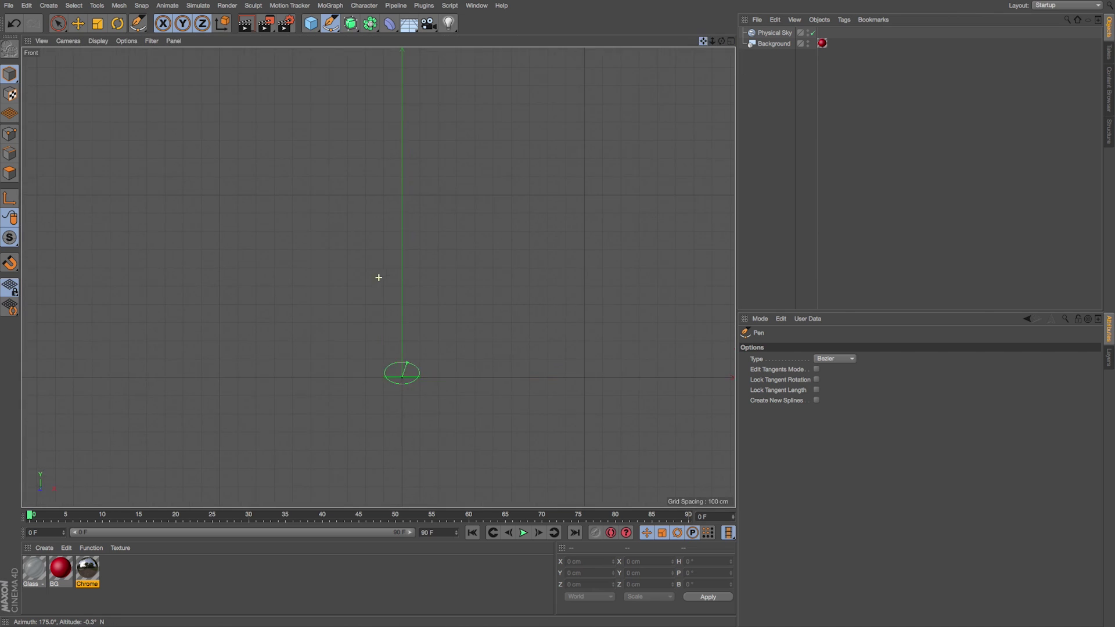
left_click(402, 376)
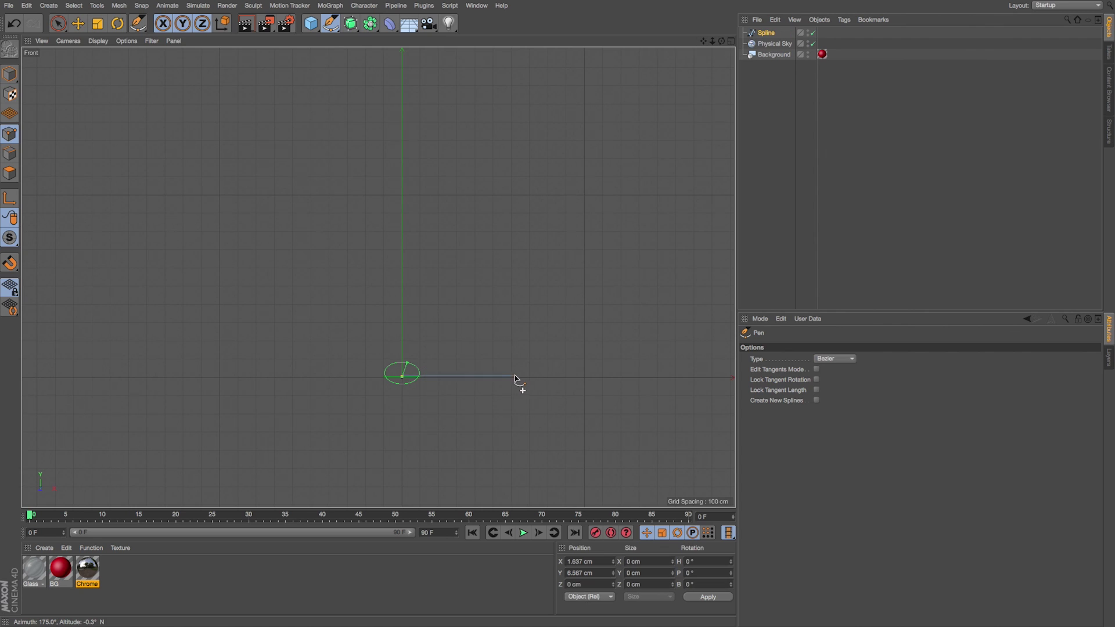
scroll(516, 378, "up", 2)
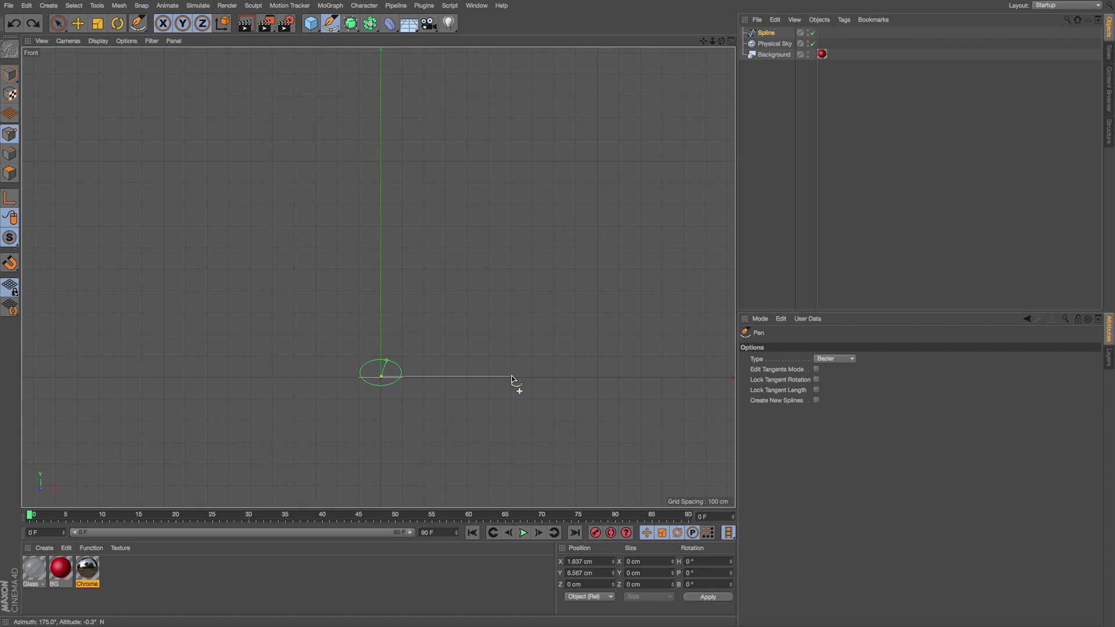
left_click(512, 377)
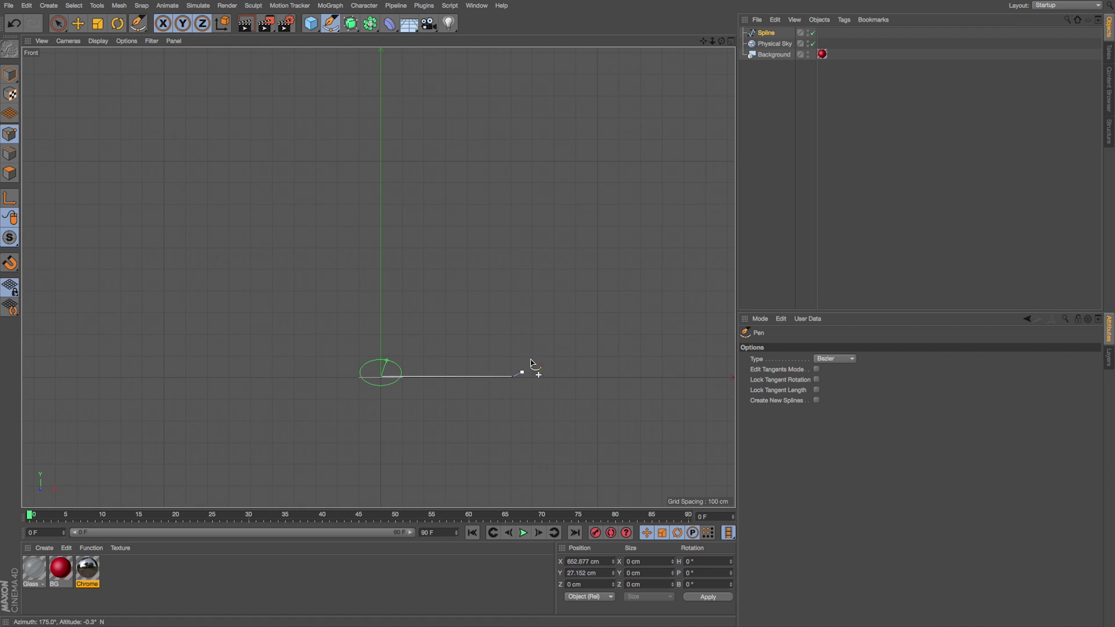
- Continue the spline up the slanted outer wall, around a rounded rim, down the inner wall and along the inner floor to the central axis
left_click_drag(703, 41, 525, 230)
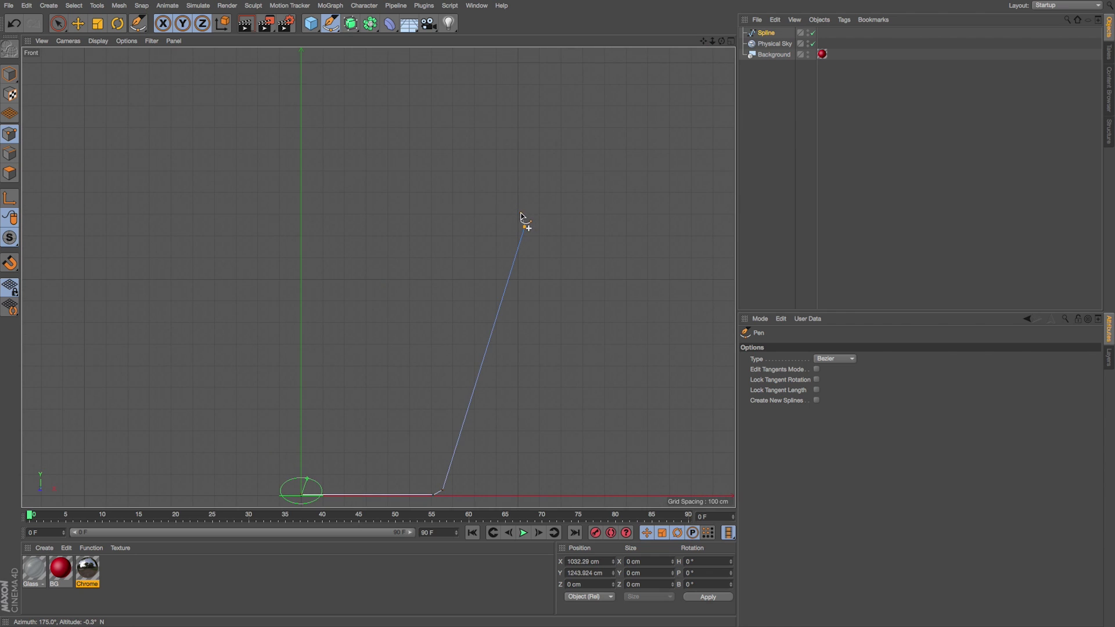
left_click(520, 213)
left_click(514, 212)
left_click(438, 444)
left_click(424, 459)
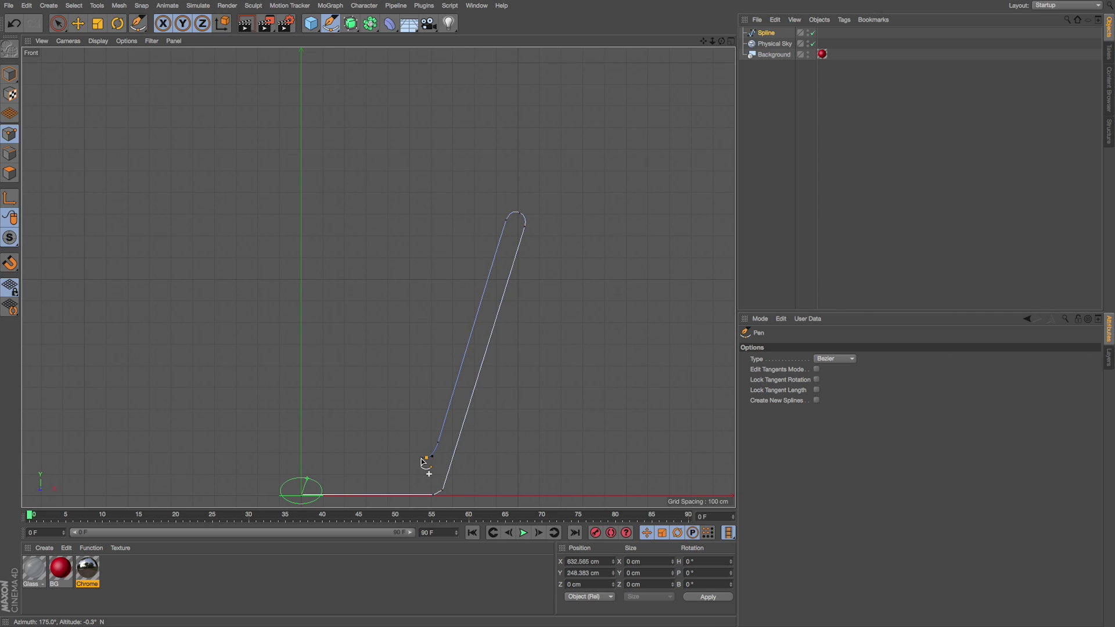
left_click(303, 460)
key("Escape")
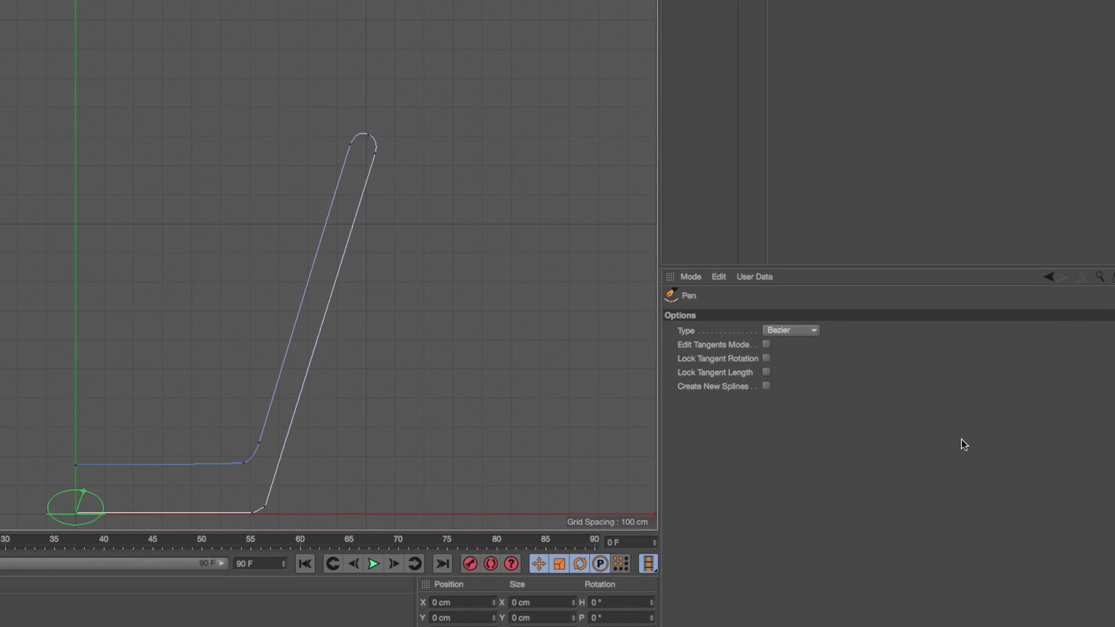
- Keep the Pen's spline type at Bezier and place the profile spline inside a Lathe generator
left_click(785, 329)
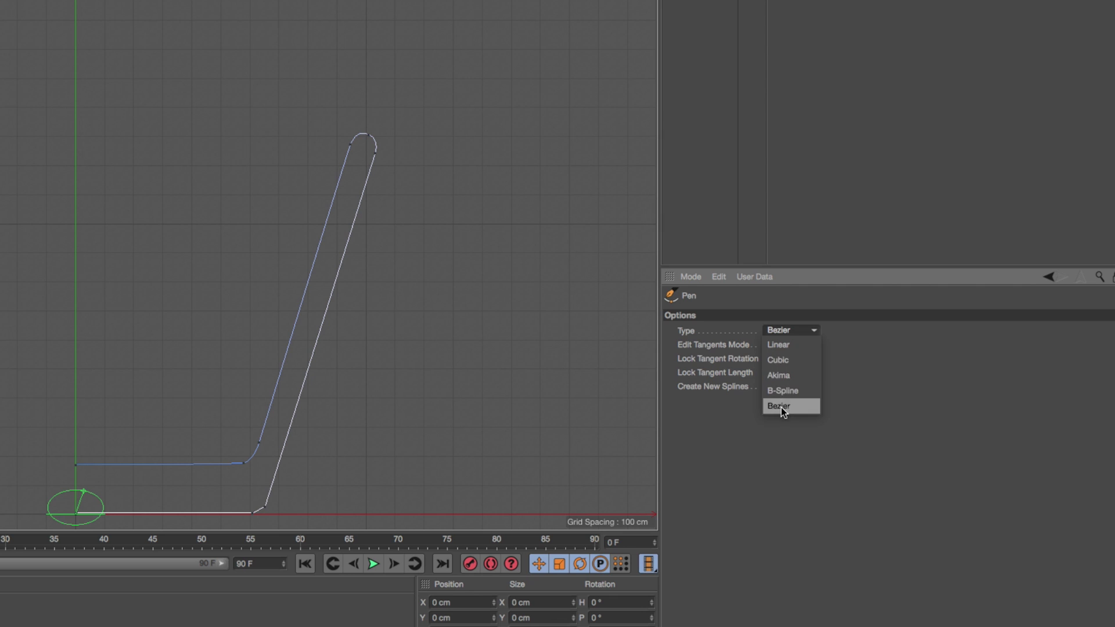
left_click(547, 386)
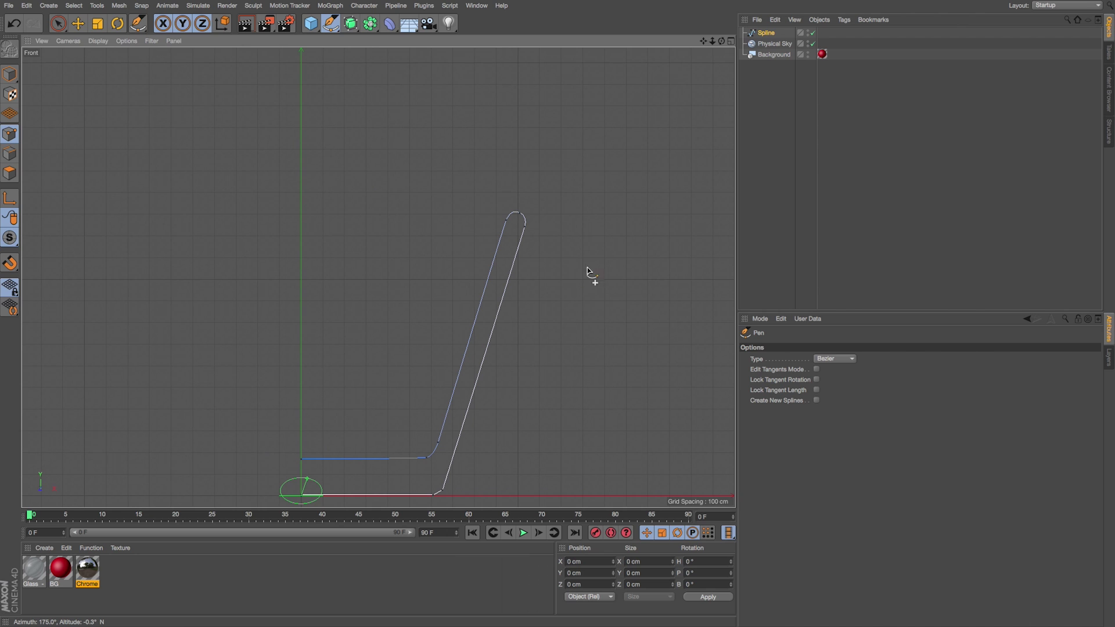
left_click(352, 25)
left_click(407, 57, "alt")
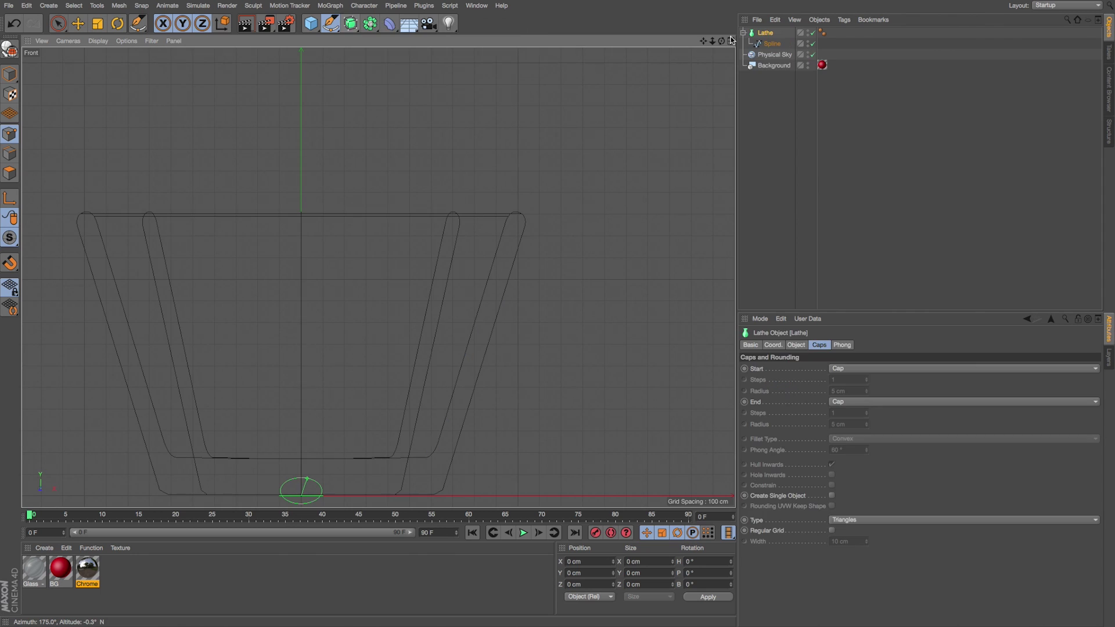
- Check the lathed cup in the four-view layout, and in the Front view disable the Lathe and select its spline
left_click(730, 40)
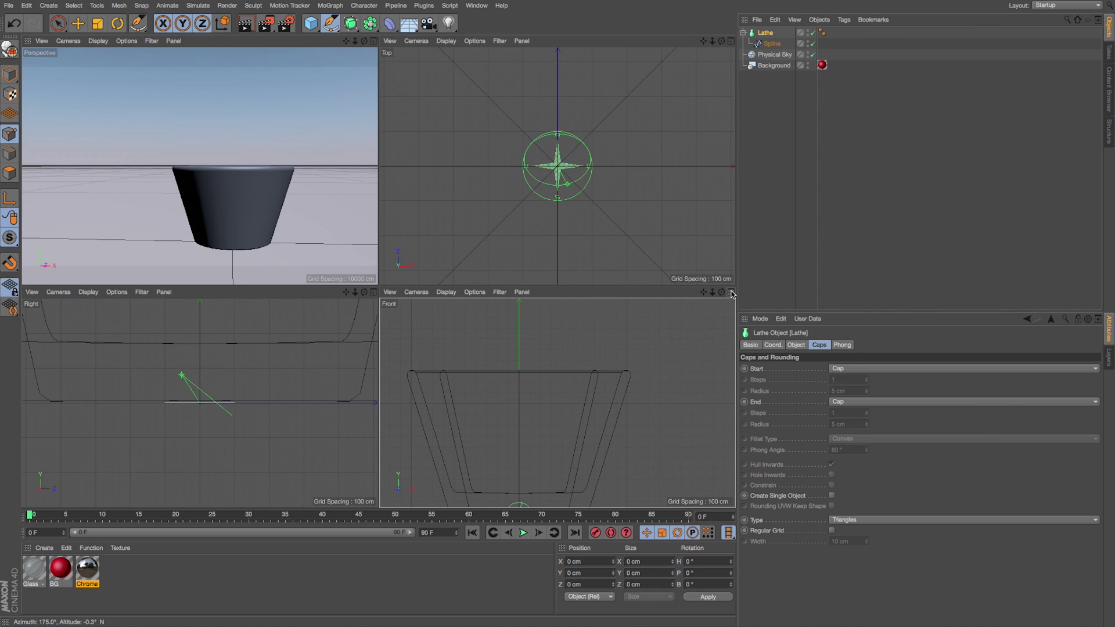
left_click(731, 292)
left_click(813, 33)
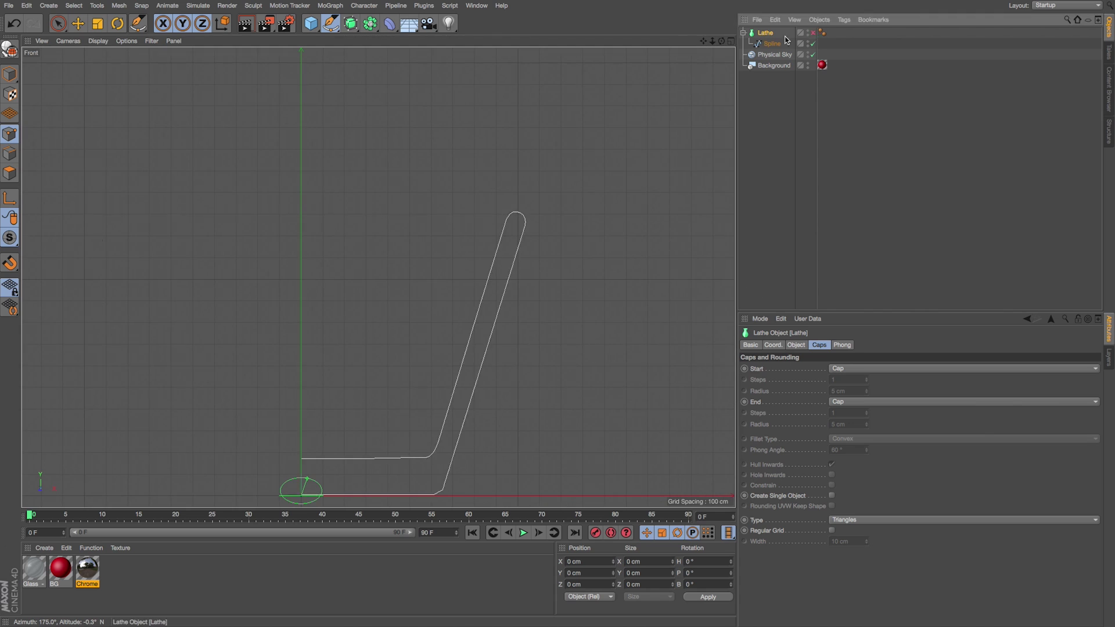
left_click(758, 44)
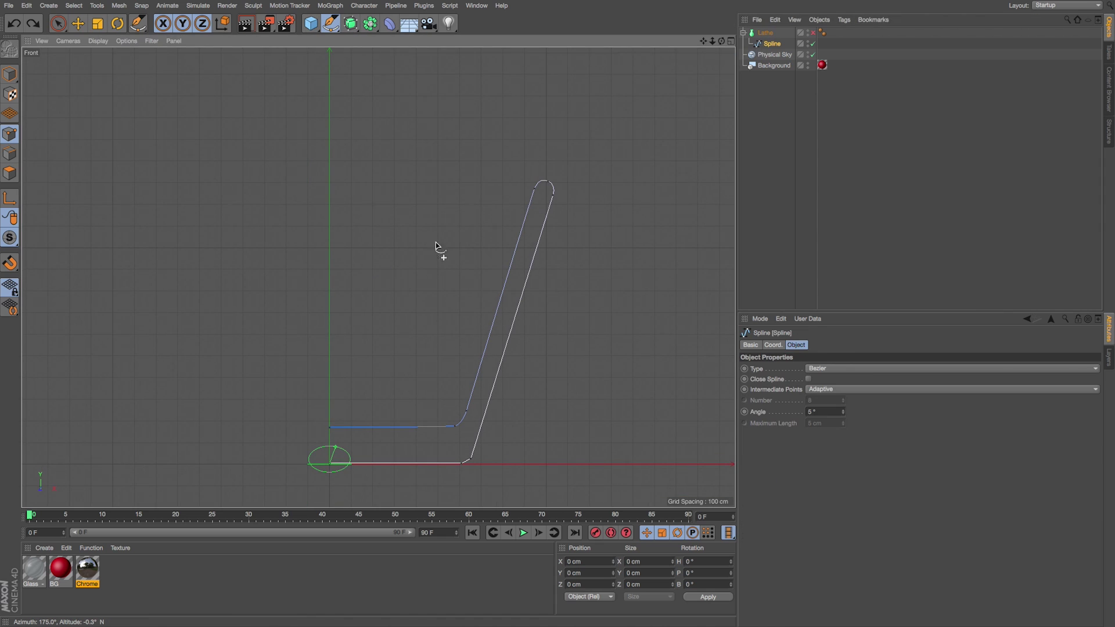
- Try extending the spline from the inner floor's axis endpoint with straight segments and an S-shaped curve
left_click(330, 428)
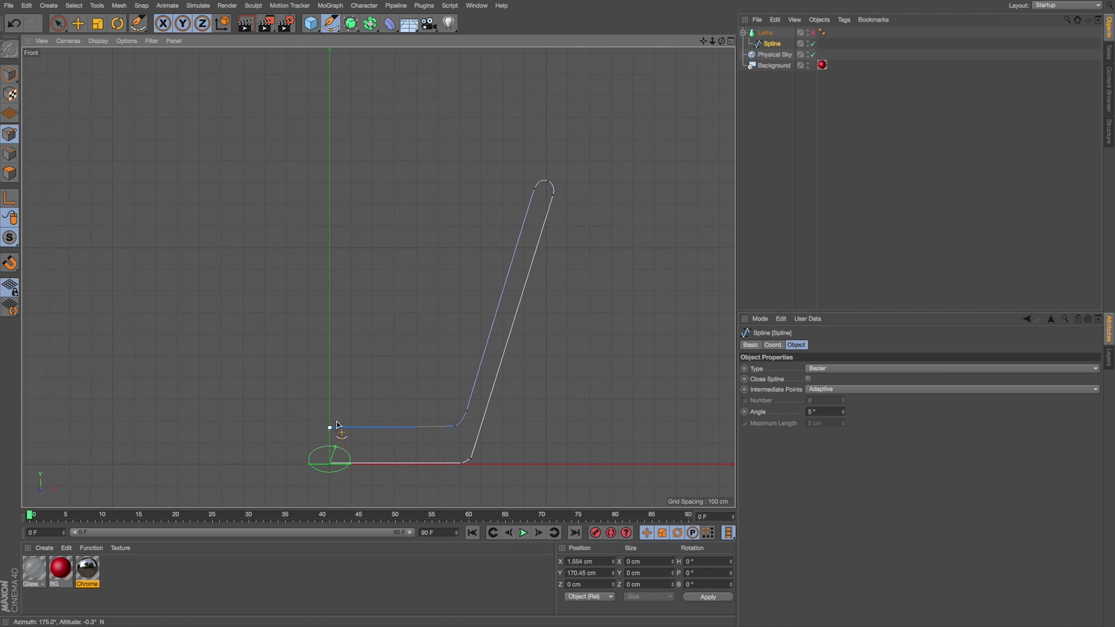
left_click(401, 334)
left_click(384, 261)
left_click_drag(344, 237, 320, 232)
left_click_drag(343, 195, 372, 192)
left_click(422, 201)
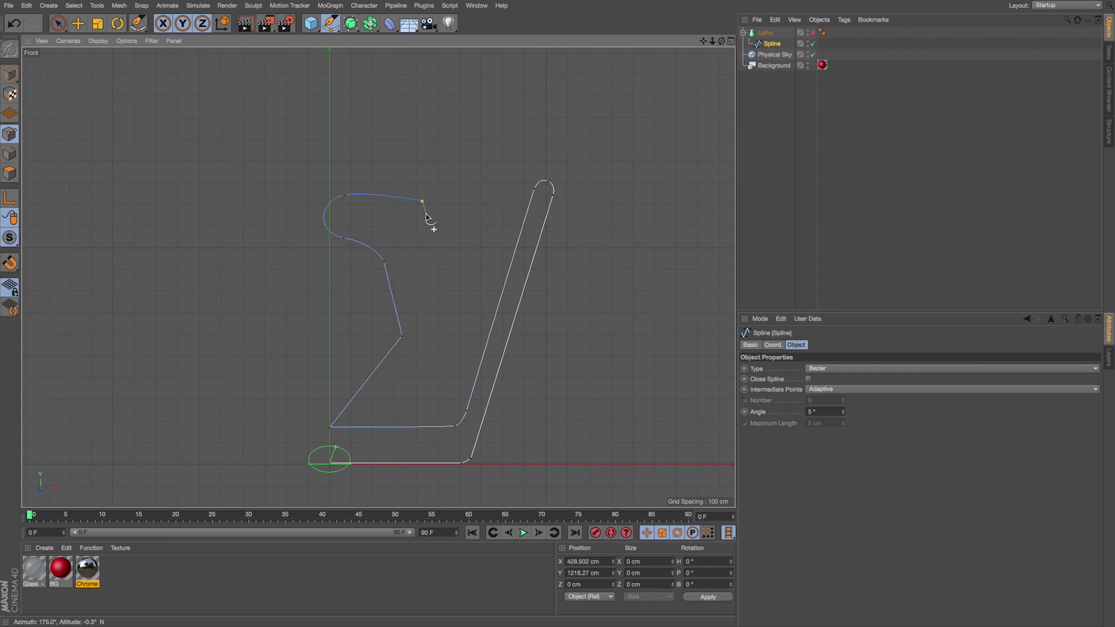
key("Escape")
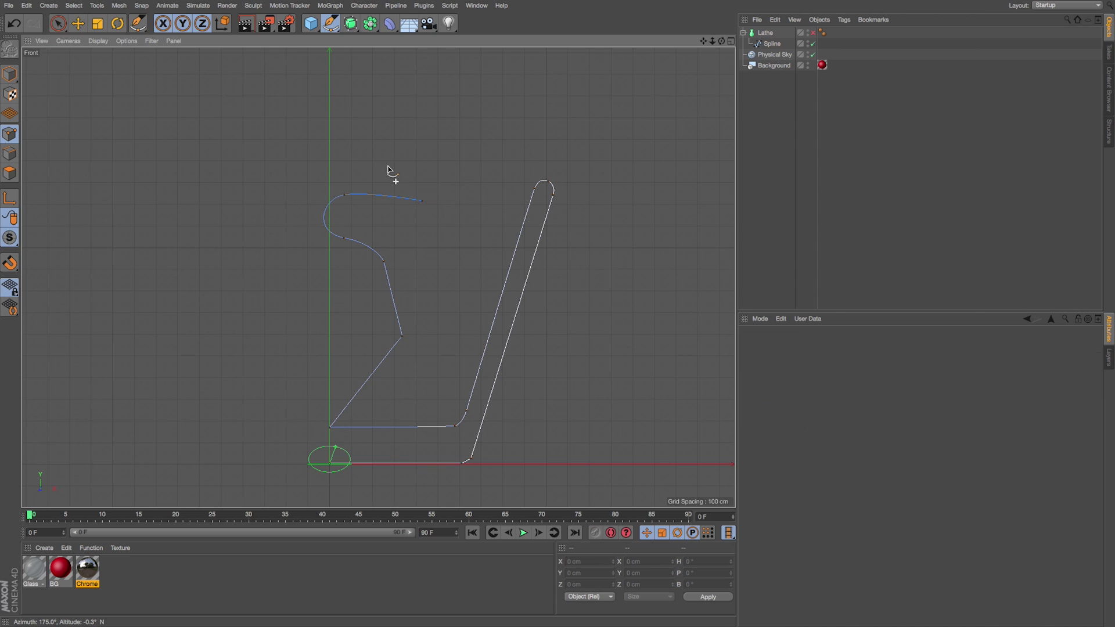
- Undo the trial segments back to the inner floor's endpoint on the central axis
left_click(330, 23)
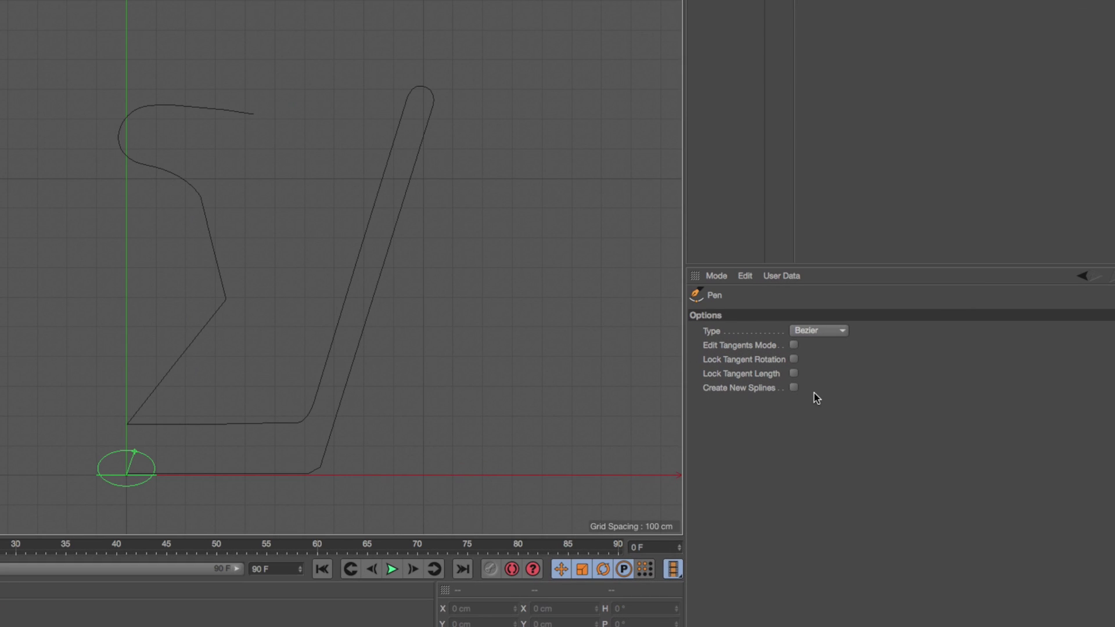
key("super+z")
key("super+z")
key("super+z")
key("super+z")
key("super+z")
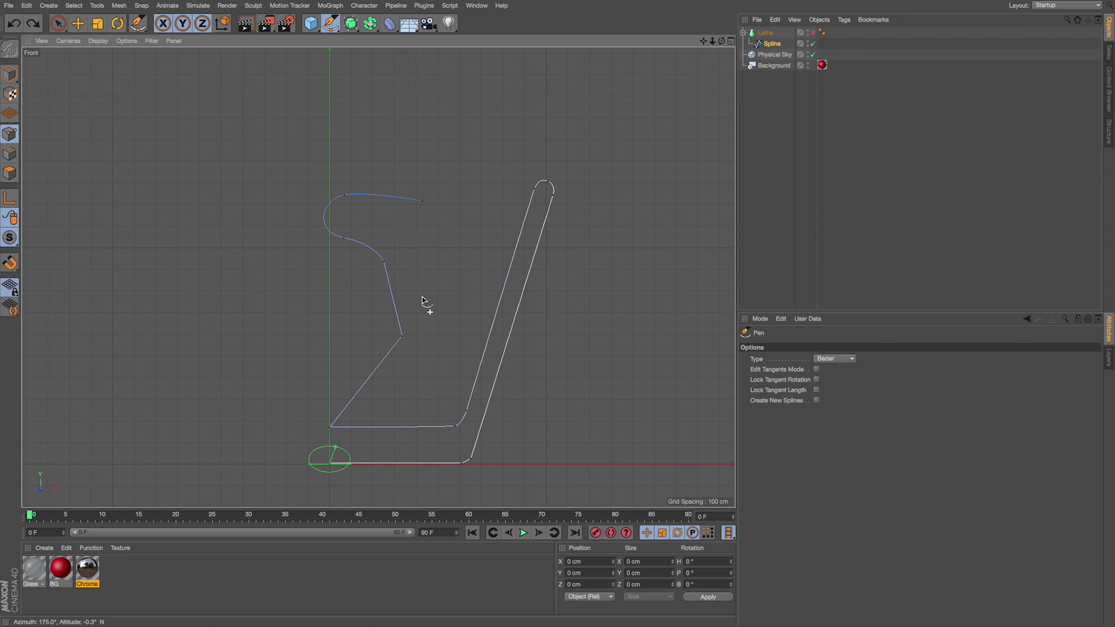
key("ctrl+z")
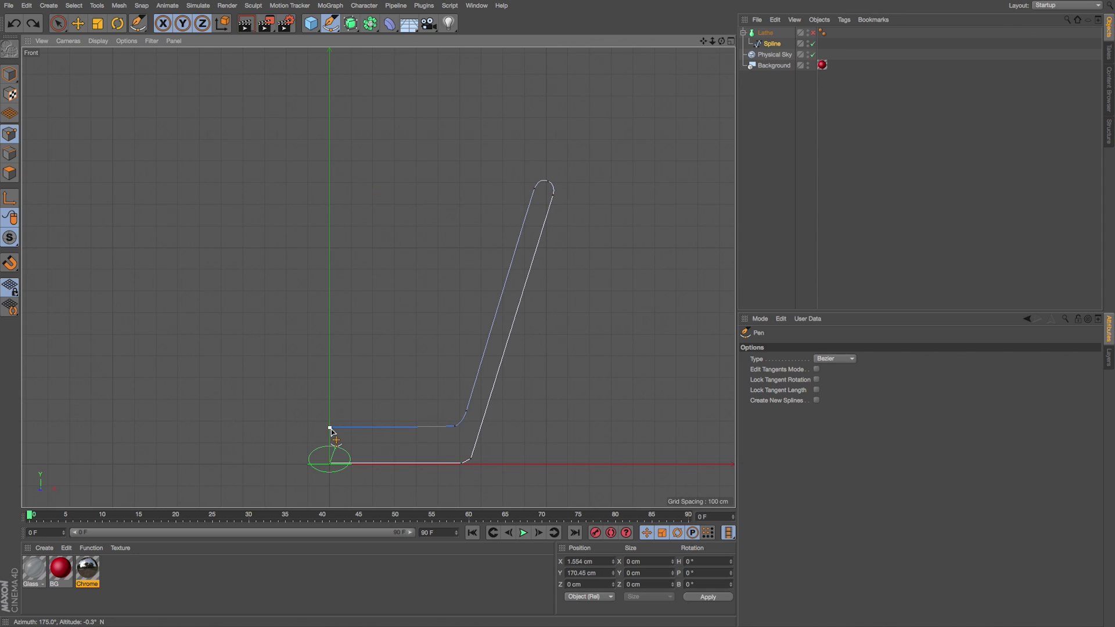
- Extend the inner floor into a curvy, bulging centrepiece profile that rises and ends on the central axis
left_click_drag(330, 429, 353, 387)
left_click_drag(392, 389, 410, 390)
left_click_drag(358, 366, 328, 338)
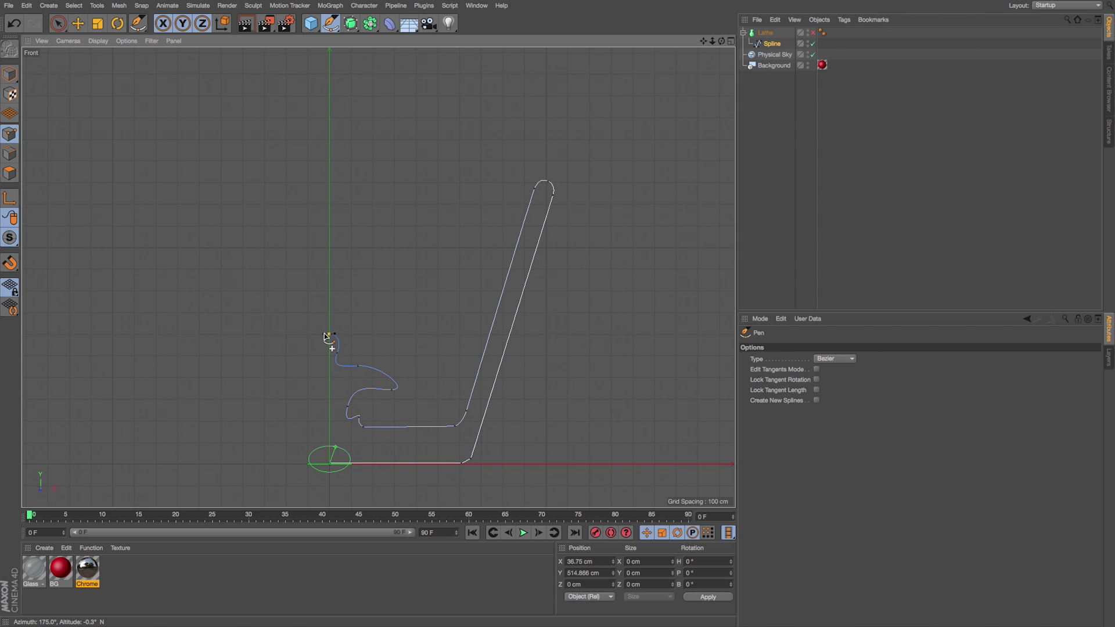
key("Escape")
- Try bending the inner bottom corner and the straight inner wall into curves by reshaping their segments
scroll(461, 429, "up", 2)
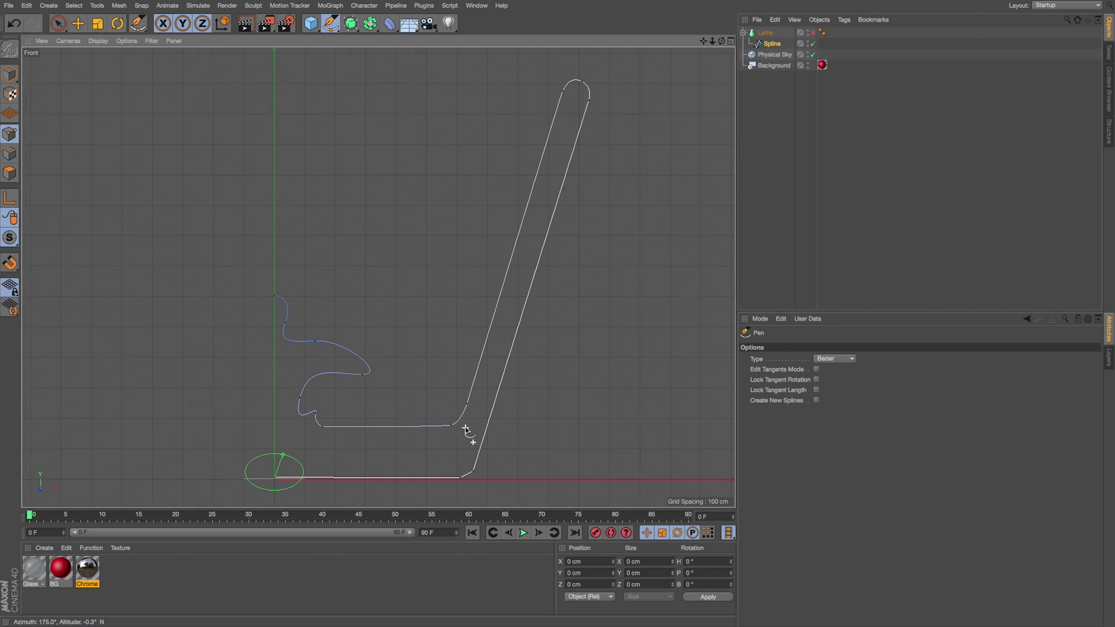
left_click_drag(450, 428, 452, 424)
mouse_move(518, 241)
left_mouse_down()
mouse_move(491, 232)
mouse_move(505, 230)
left_mouse_up()
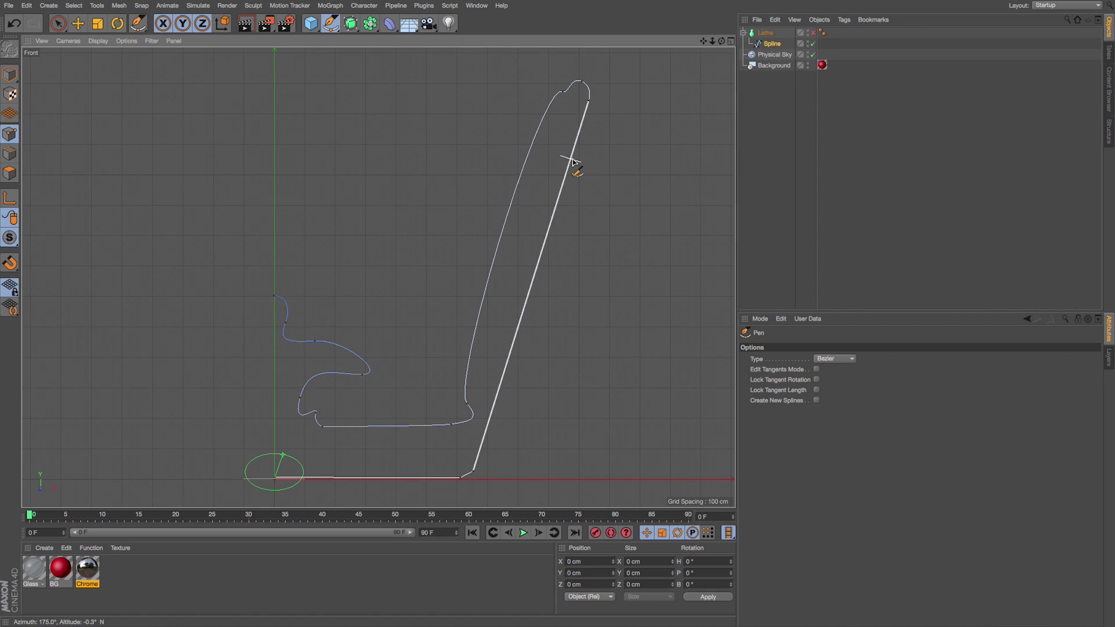
key("ctrl+z")
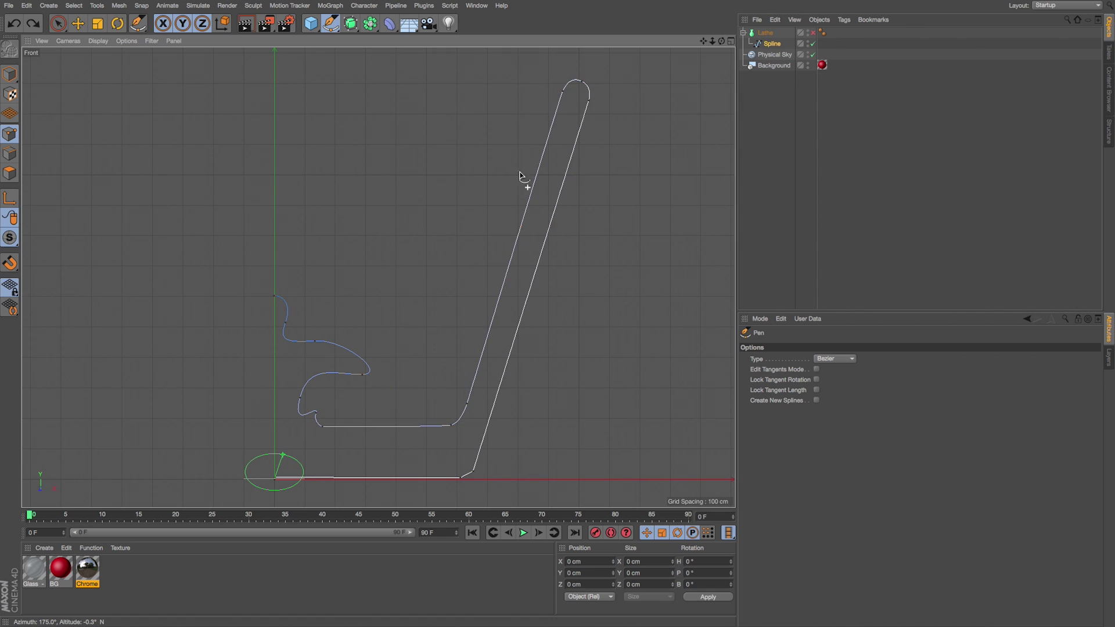
- Add a base point raised to about X 513 cm, Y 42 cm, and lift the base's axis endpoint to the same height
left_click(430, 479)
left_click_drag(430, 479, 430, 467)
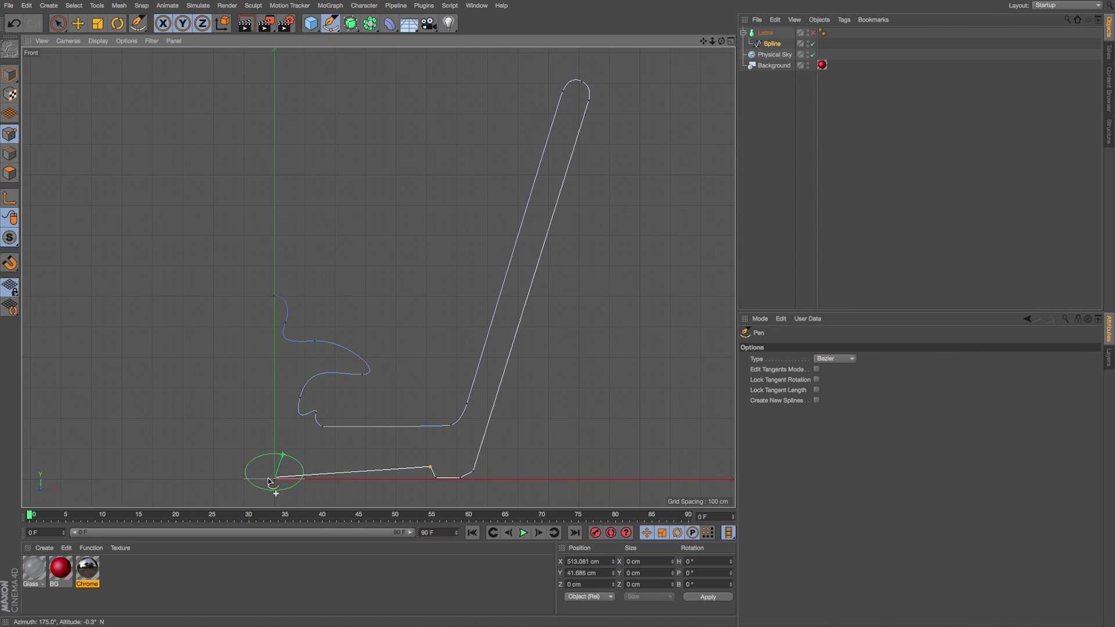
left_click_drag(275, 478, 274, 466)
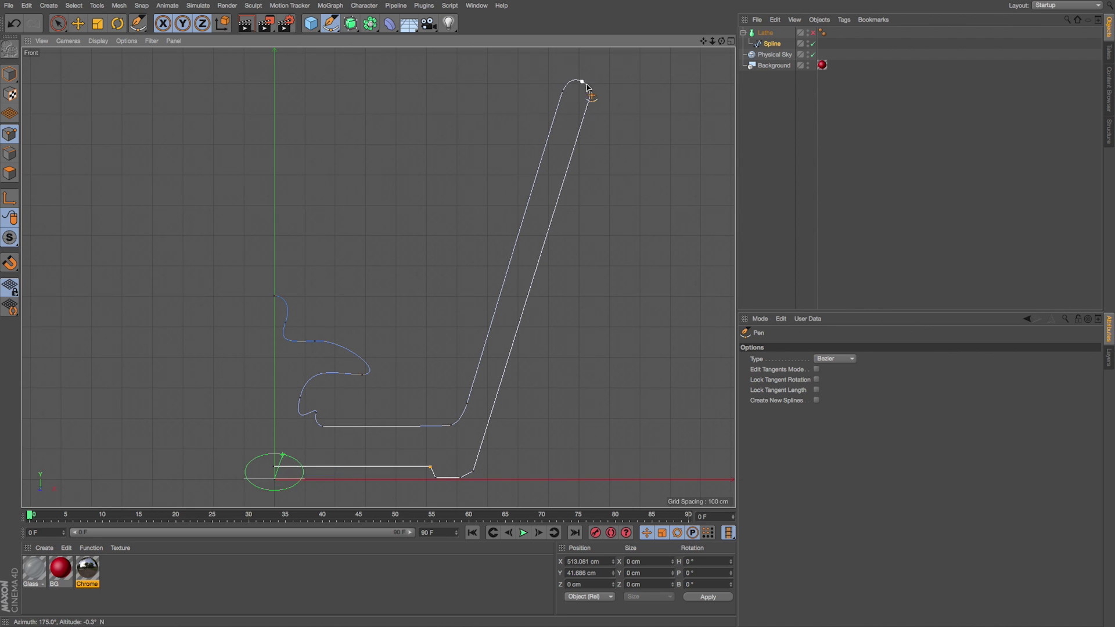
- Try reshaping the rim curve on the outer side of its highest point
left_click_drag(702, 40, 634, 95)
left_click(535, 111)
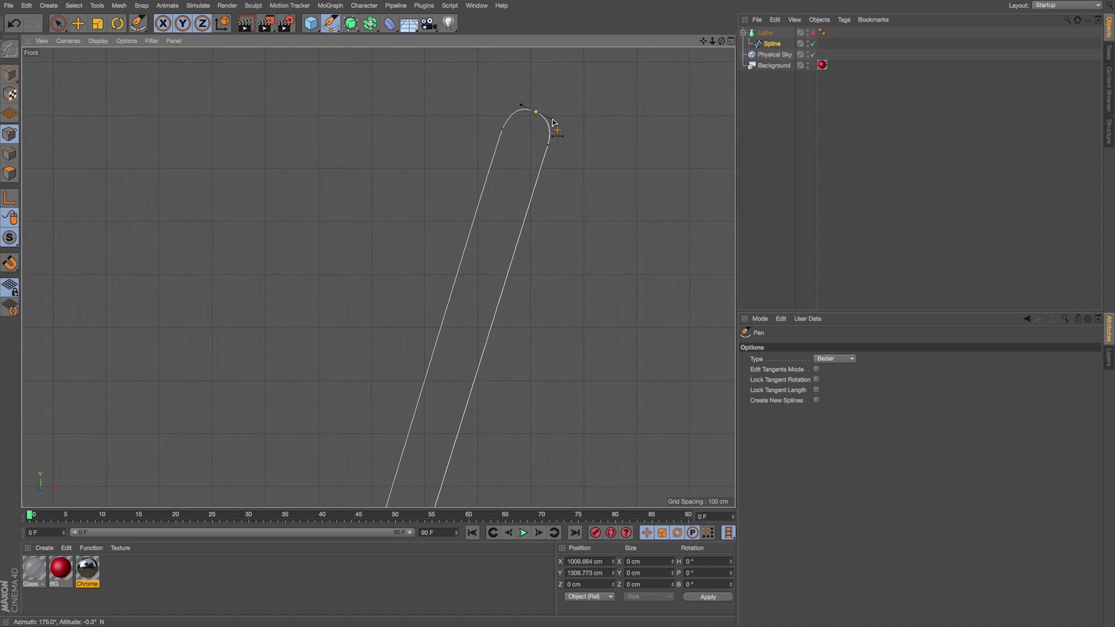
mouse_move(551, 119)
left_mouse_down()
mouse_move(547, 129)
mouse_move(549, 116)
left_mouse_up()
key("ctrl+z")
key("ctrl+z")
- Try straightening the rim by hardening the tangents of its highest point and its inner point
double_click(536, 113)
double_click(503, 129)
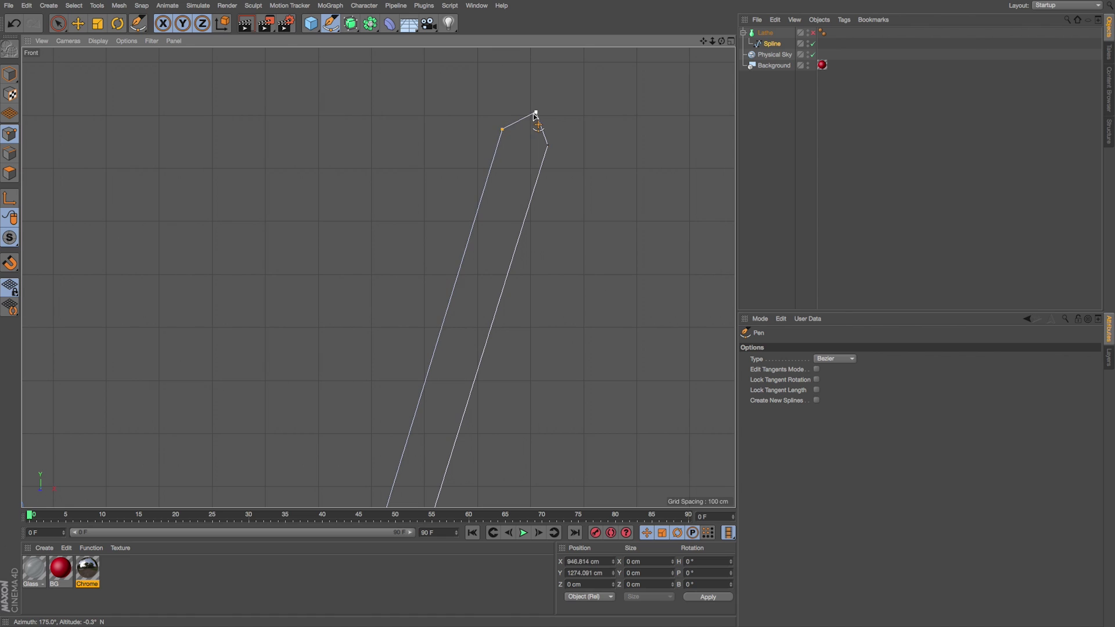
key("ctrl+z")
key("ctrl+z")
- Apply Hard Tangents to the rim's highest point and inner point, and delete the highest point to leave a flat rim
right_click(535, 115)
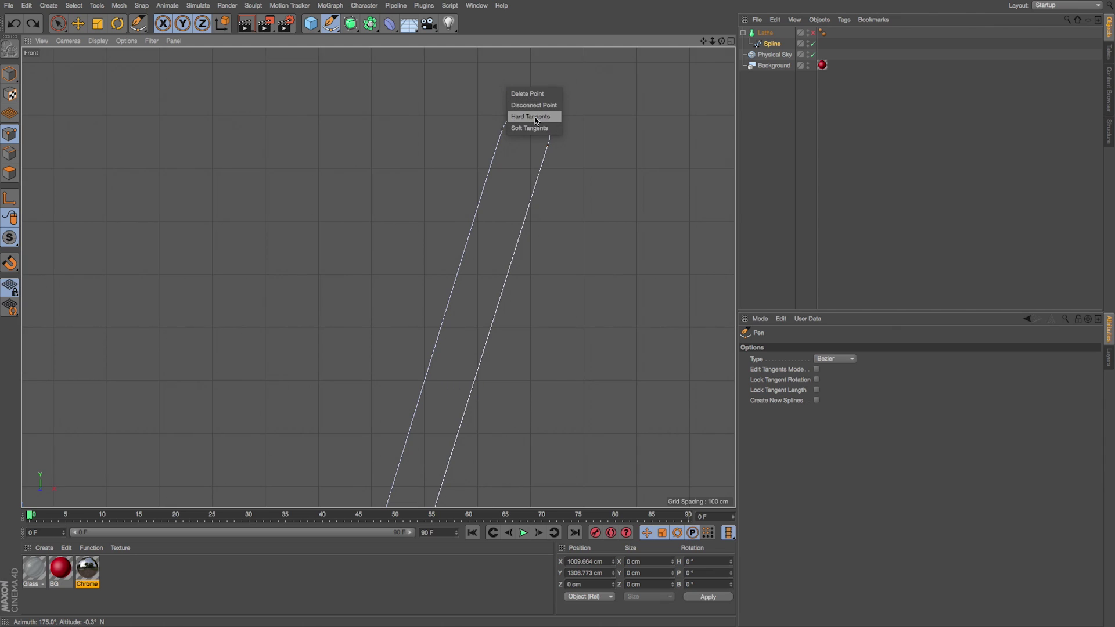
left_click(530, 117)
right_click(504, 133)
left_click(505, 136)
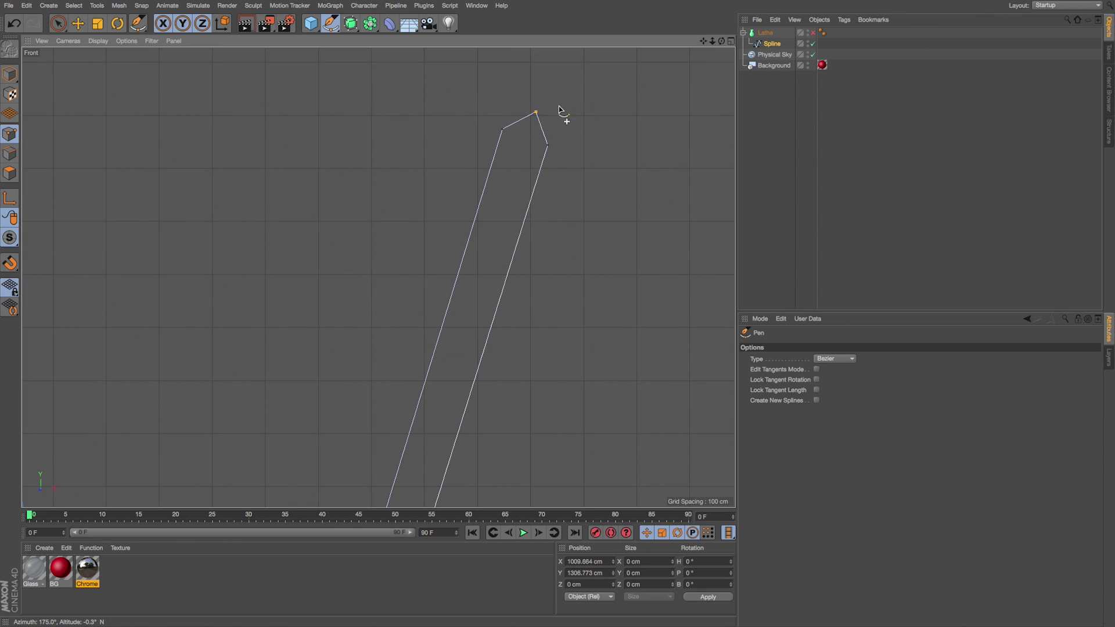
key("Delete")
- Apply Soft Tangents to the outer corner point at the base of the cup profile
key("h")
left_click_drag(705, 41, 373, 268)
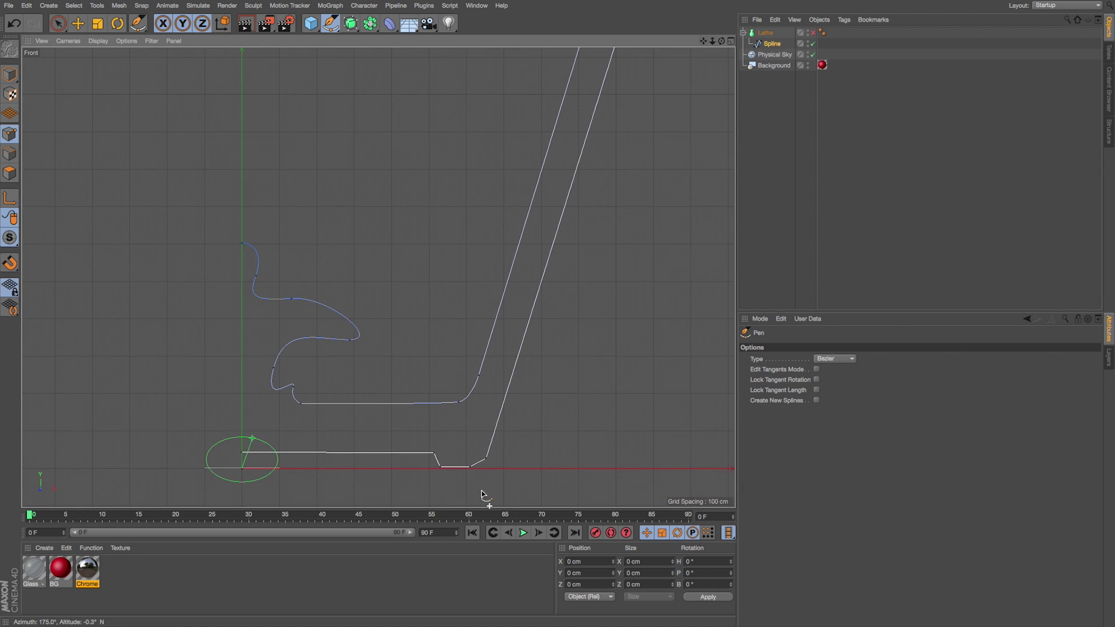
right_click(487, 461)
left_click(489, 475)
- Try the Spline Arc Tool by drawing a chain of connected arcs around the rim
left_click_drag(705, 50, 387, 278)
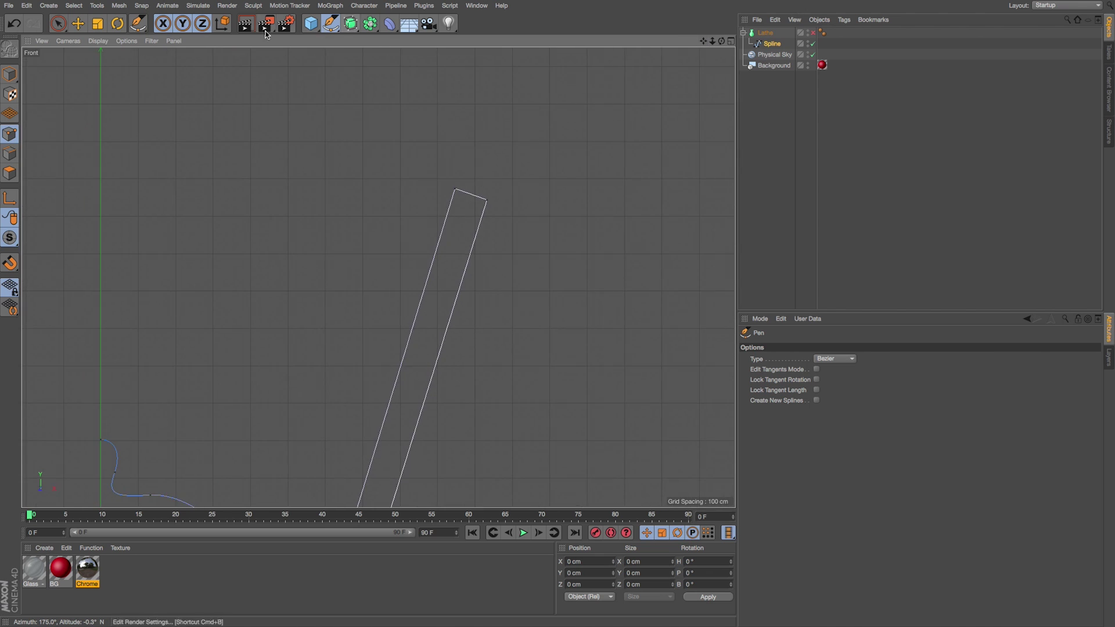
left_click(333, 26)
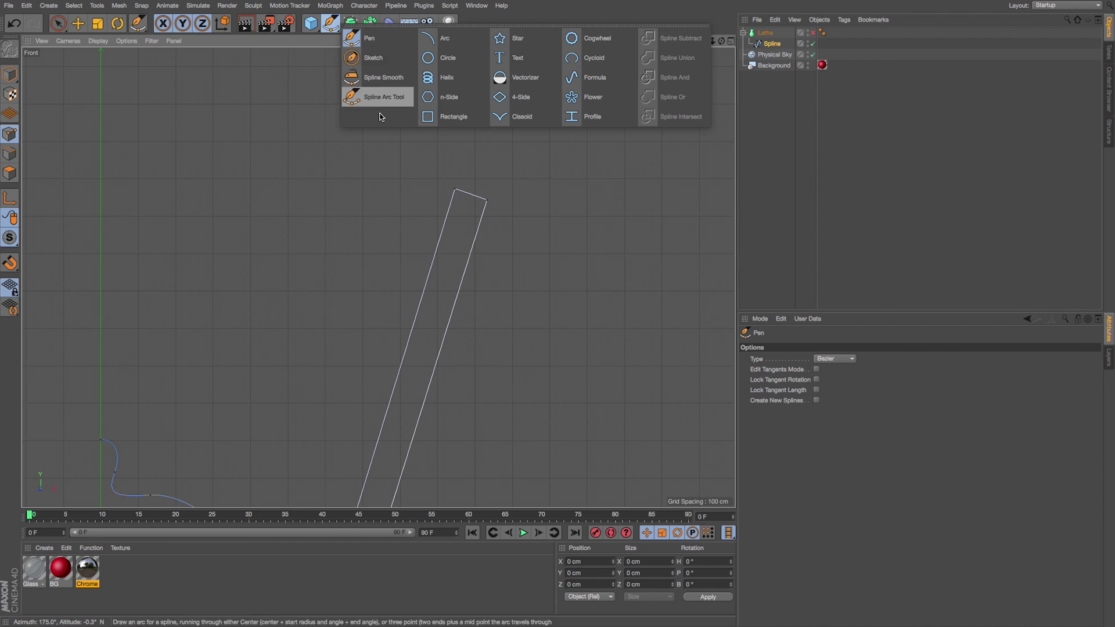
left_click(367, 102)
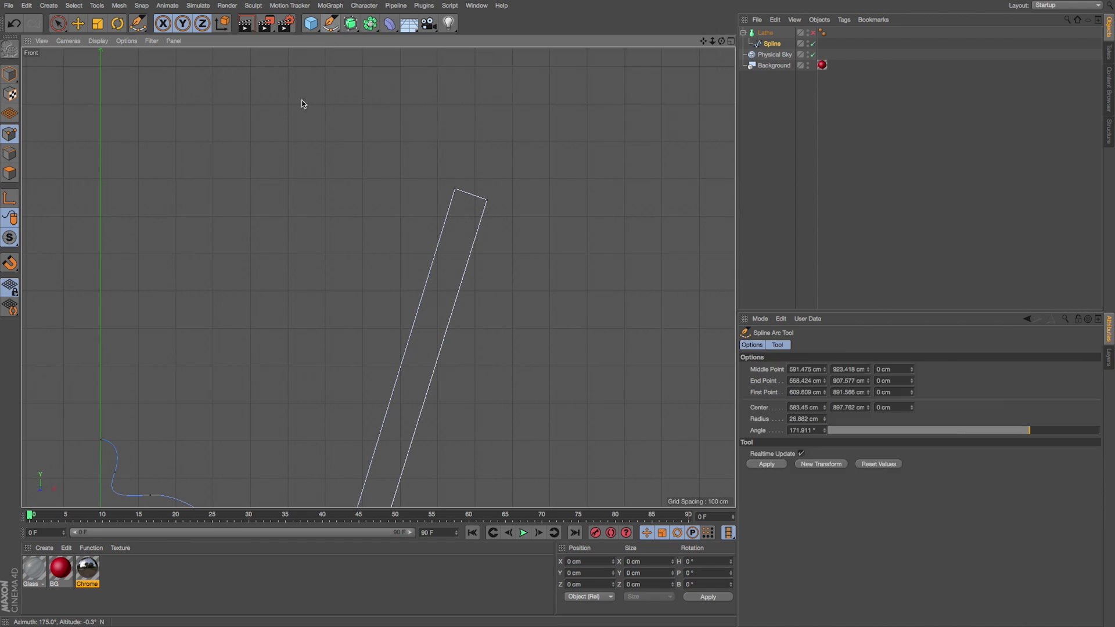
mouse_move(227, 213)
left_mouse_down()
mouse_move(273, 259)
mouse_move(369, 167)
mouse_move(483, 108)
left_mouse_up()
mouse_move(483, 109)
left_mouse_down()
mouse_move(511, 274)
mouse_move(477, 314)
left_mouse_up()
left_click_drag(393, 315, 388, 303)
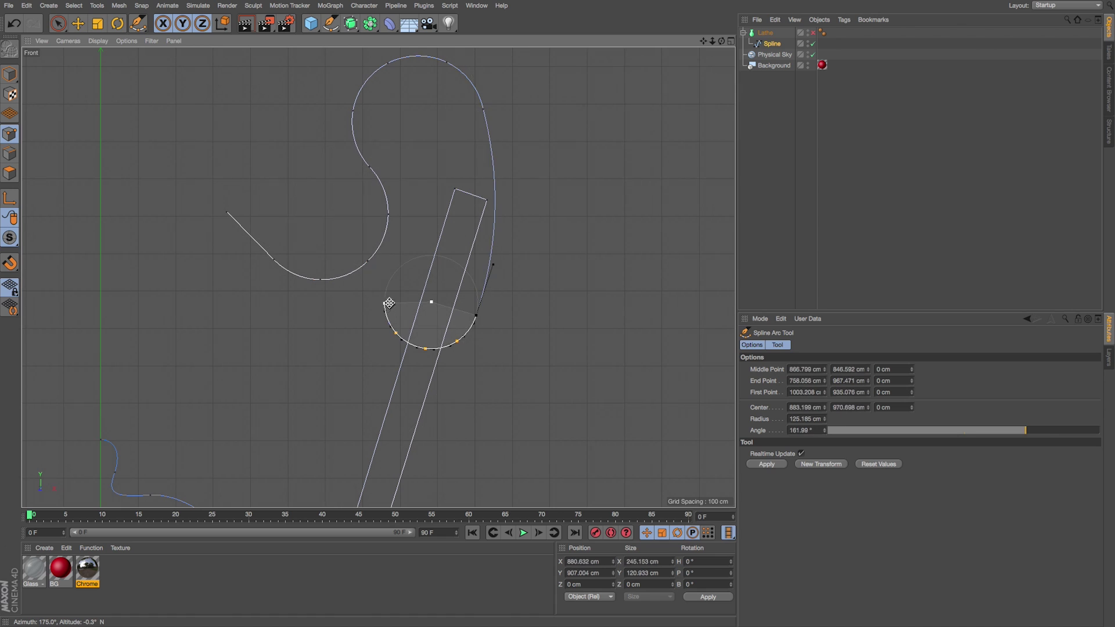
- Undo all the trial arcs to restore the plain cup profile with its flat rim
key("super+z")
key("super+z")
key("super+z")
key("super+z")
key("super+z")
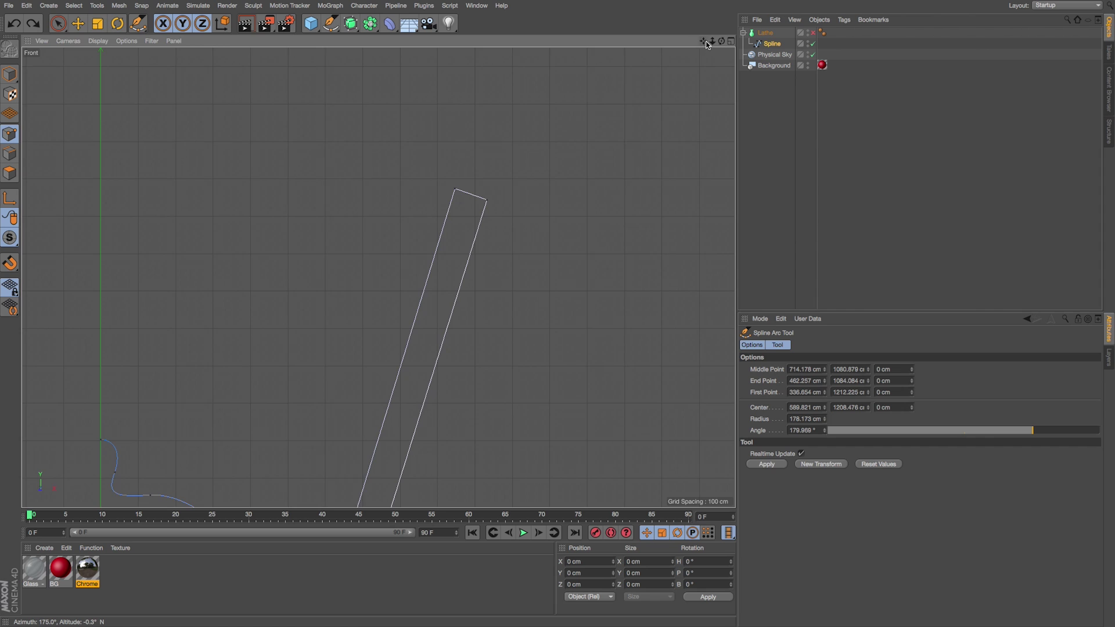
- Bend the flat rim segment into an outward arc of about 45 cm radius and 174° with the Spline Arc Tool
left_click_drag(705, 42, 807, 41)
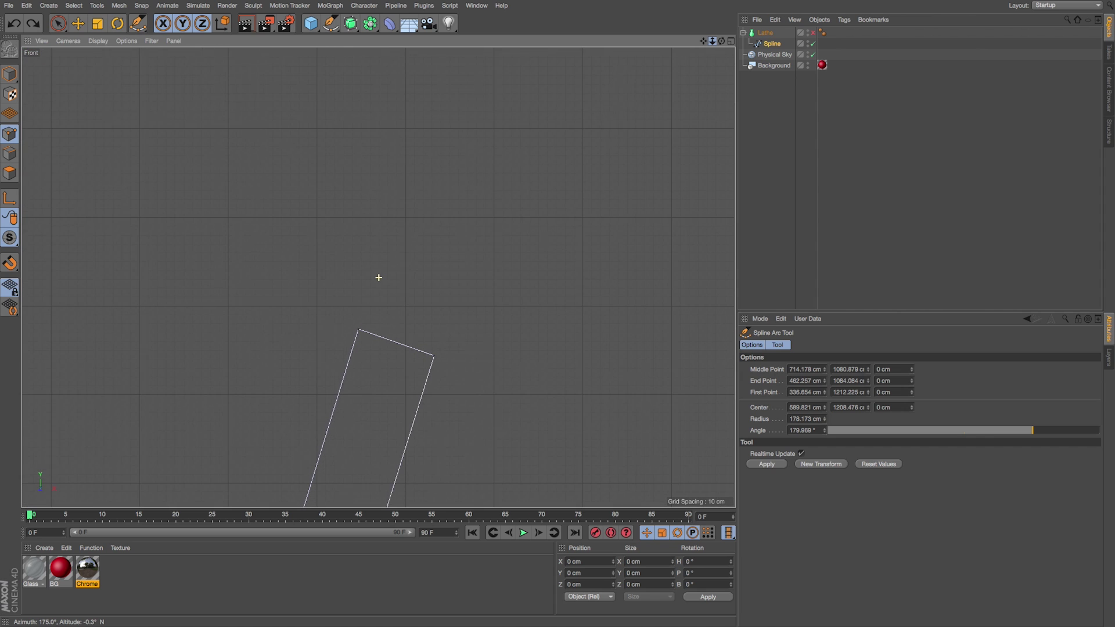
left_click(331, 23)
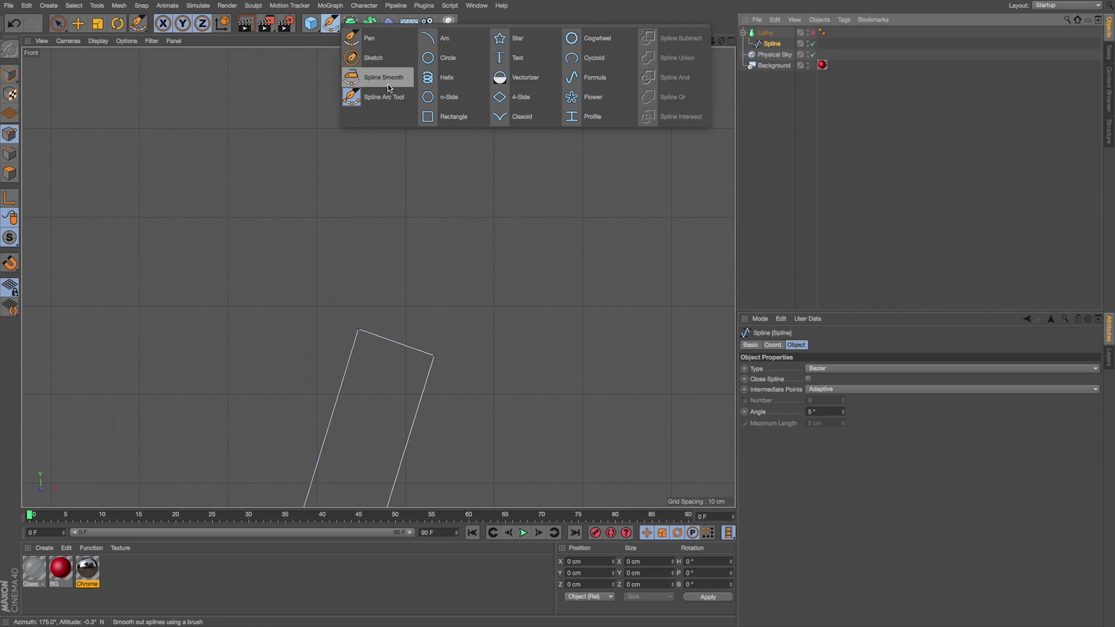
left_click(384, 97)
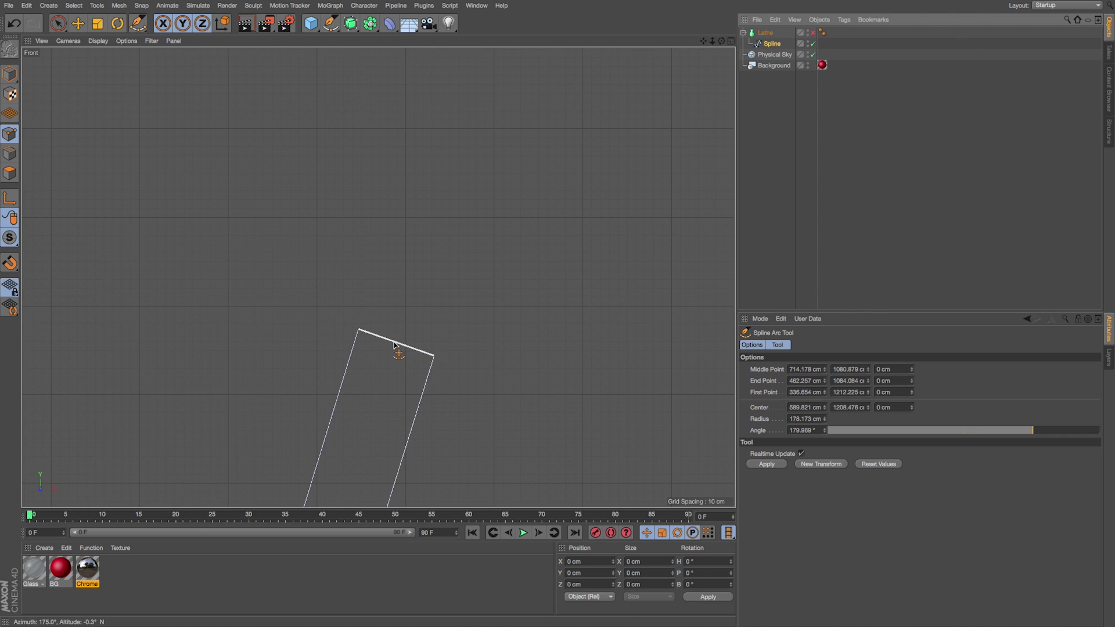
left_click_drag(394, 345, 410, 306)
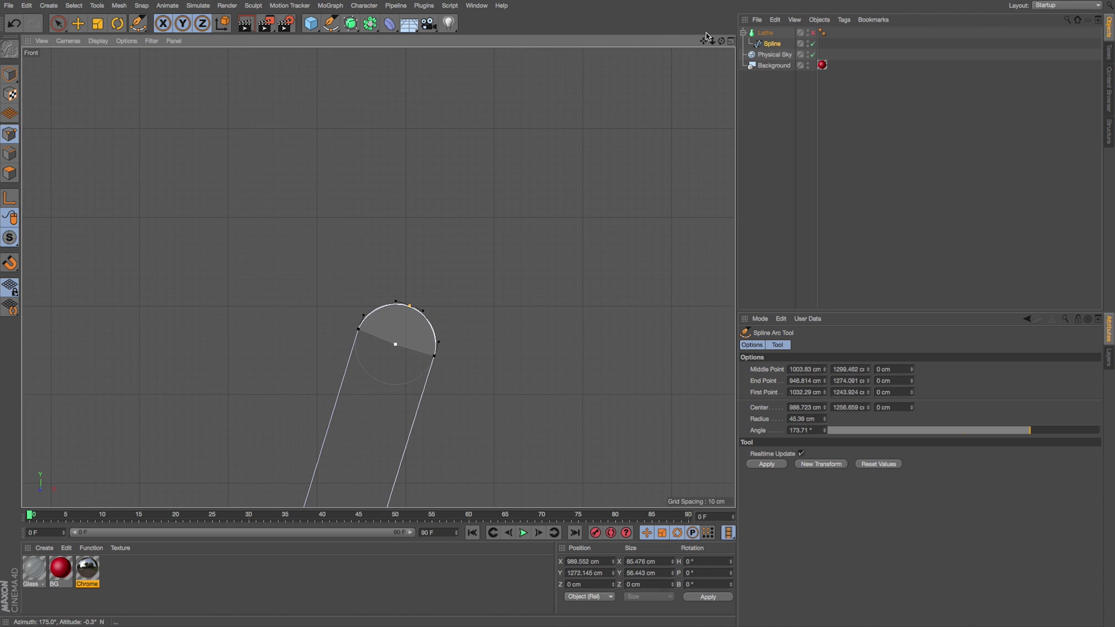
- Harden the tangents of the base's outer corner point with the Pen tool and move it to about X 660 cm, Y 38 cm
scroll(379, 278, "down", 5)
left_click_drag(705, 41, 795, 0)
scroll(369, 373, "up", 5)
scroll(448, 486, "up", 2)
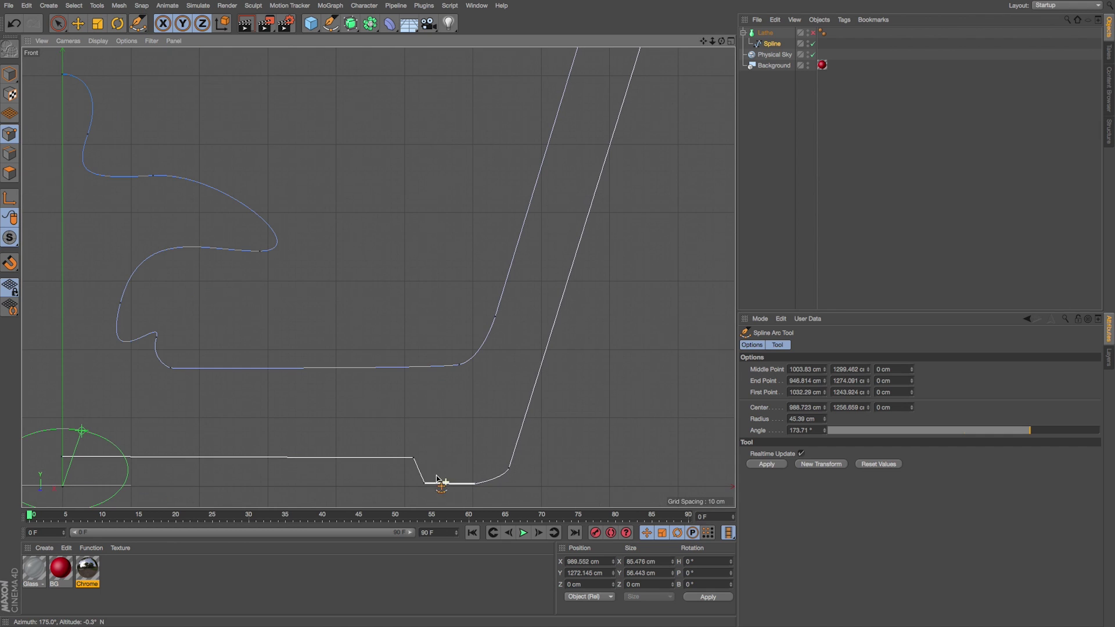
scroll(442, 477, "up", 2)
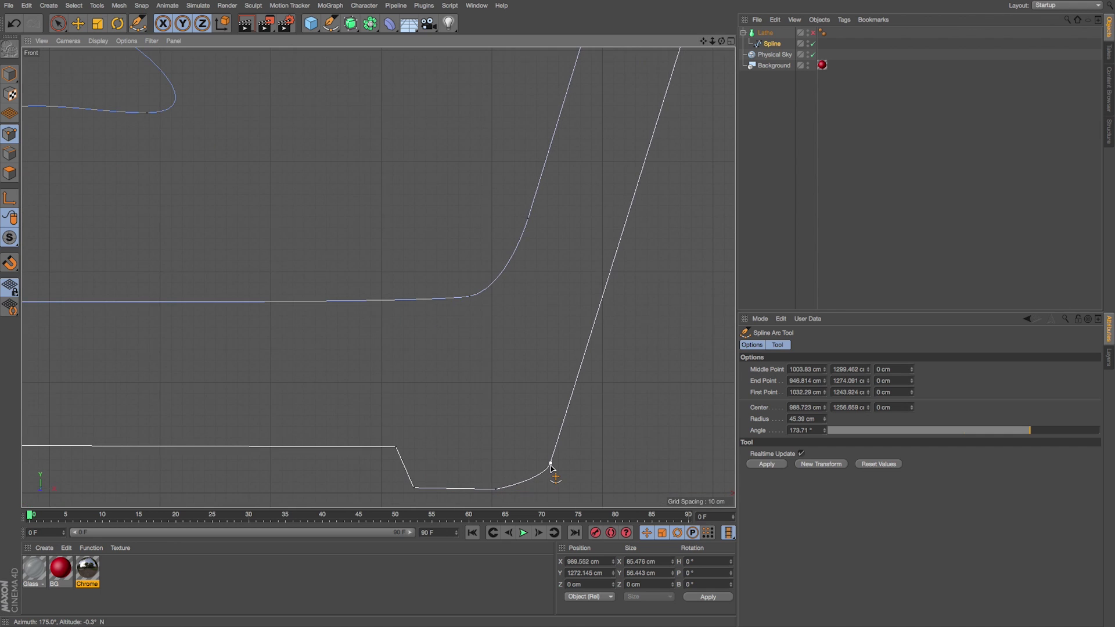
key("space")
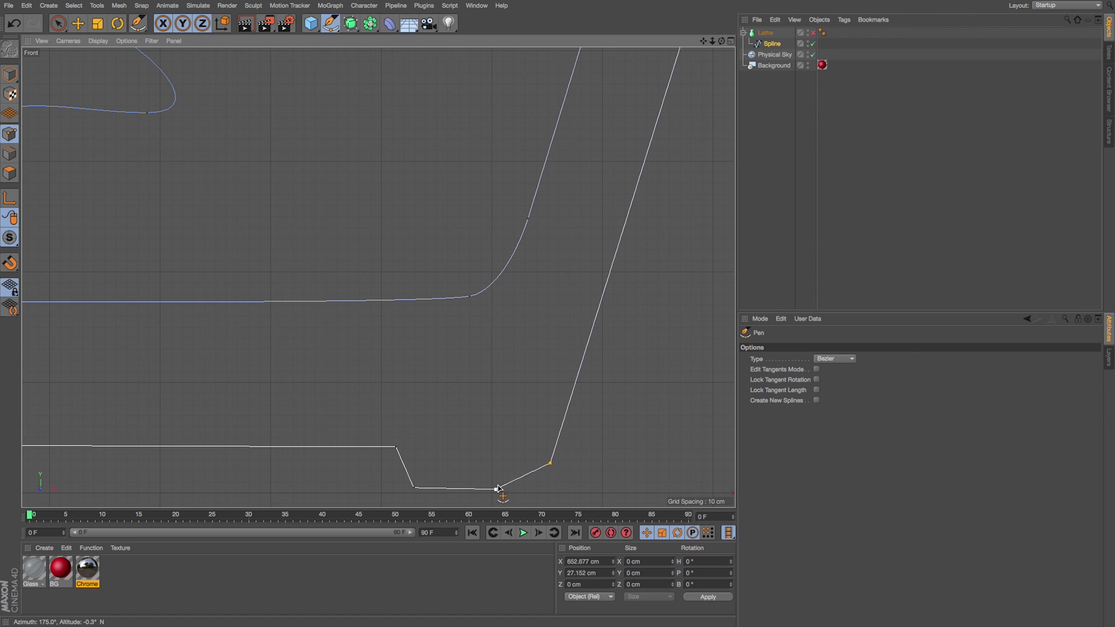
left_click_drag(553, 466, 556, 451)
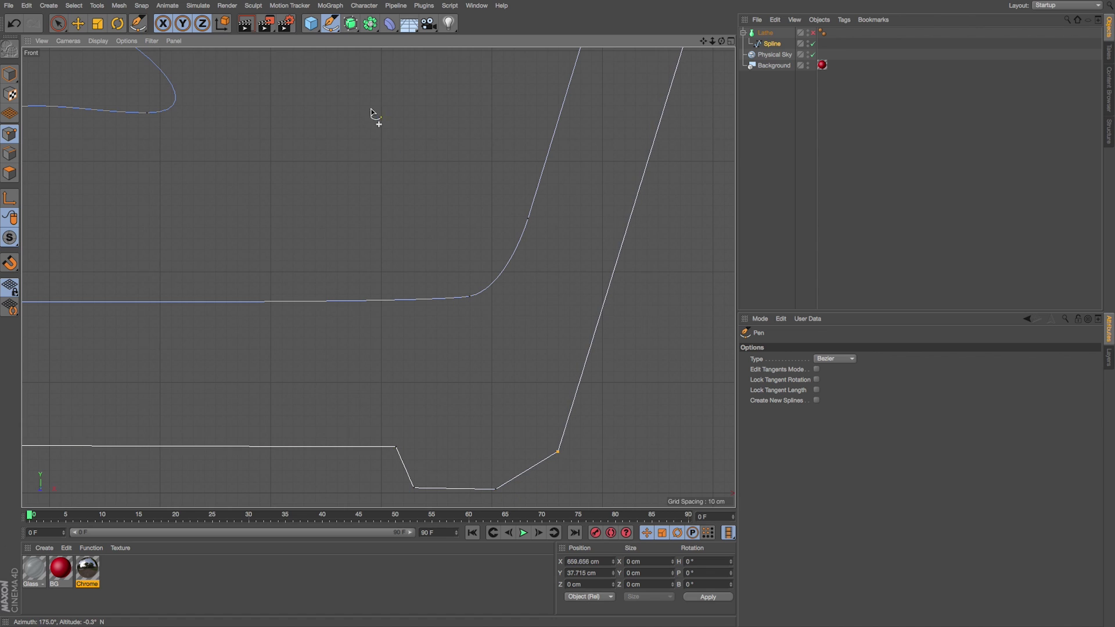
- Round the base's outer corner to about 68 cm radius and the foot's inner edge to about 31 cm with the Spline Arc Tool
left_click_drag(331, 23, 371, 95)
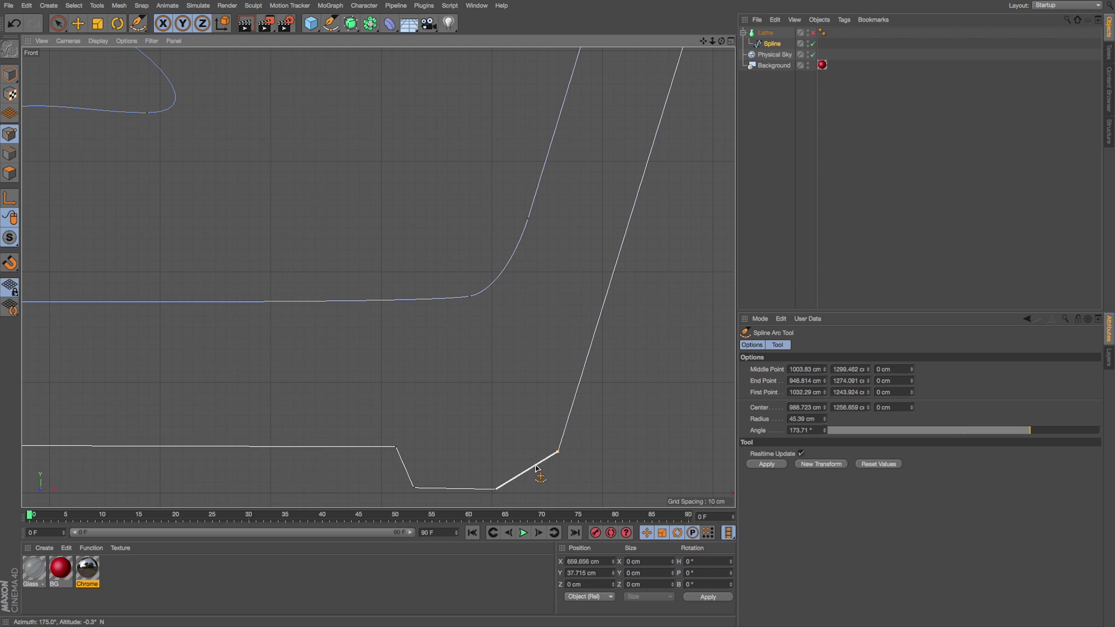
left_click_drag(536, 467, 532, 478)
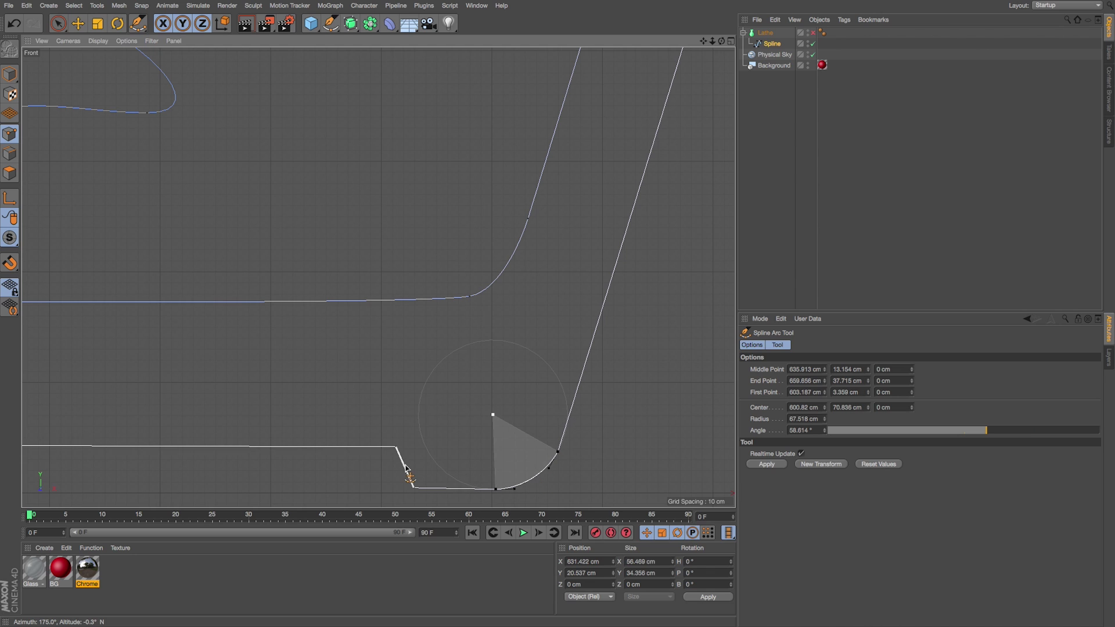
left_click_drag(413, 465, 416, 483)
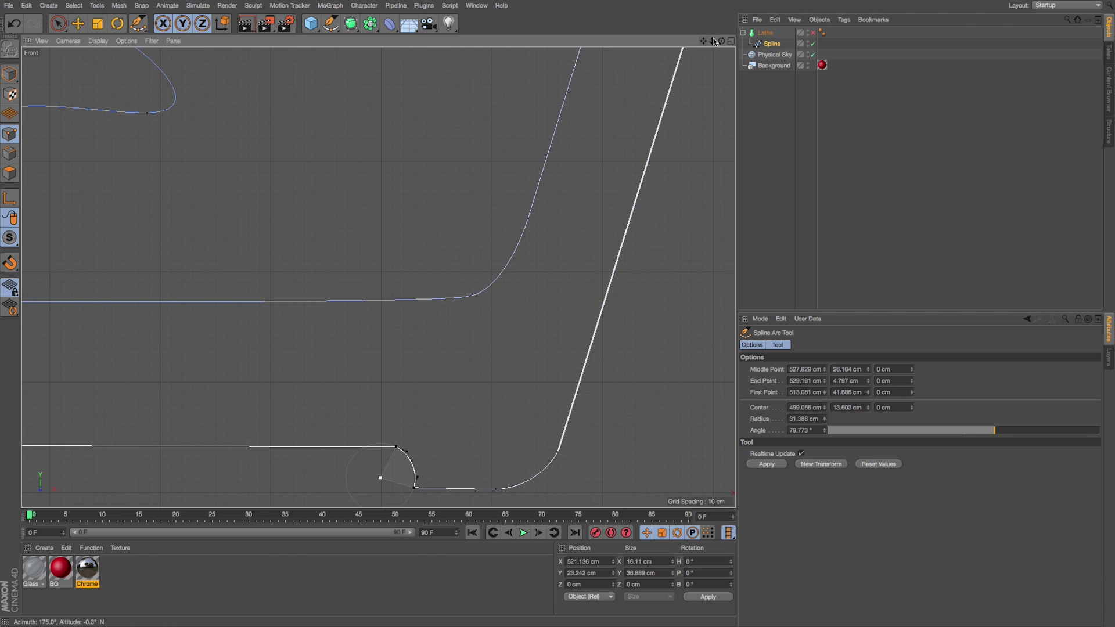
- Delete the curvy centrepiece points using Rectangle Selection, leaving a straight inner floor that ends at the central axis at about Y 173 cm
left_click_drag(713, 40, 630, 46)
left_click_drag(703, 41, 713, 166)
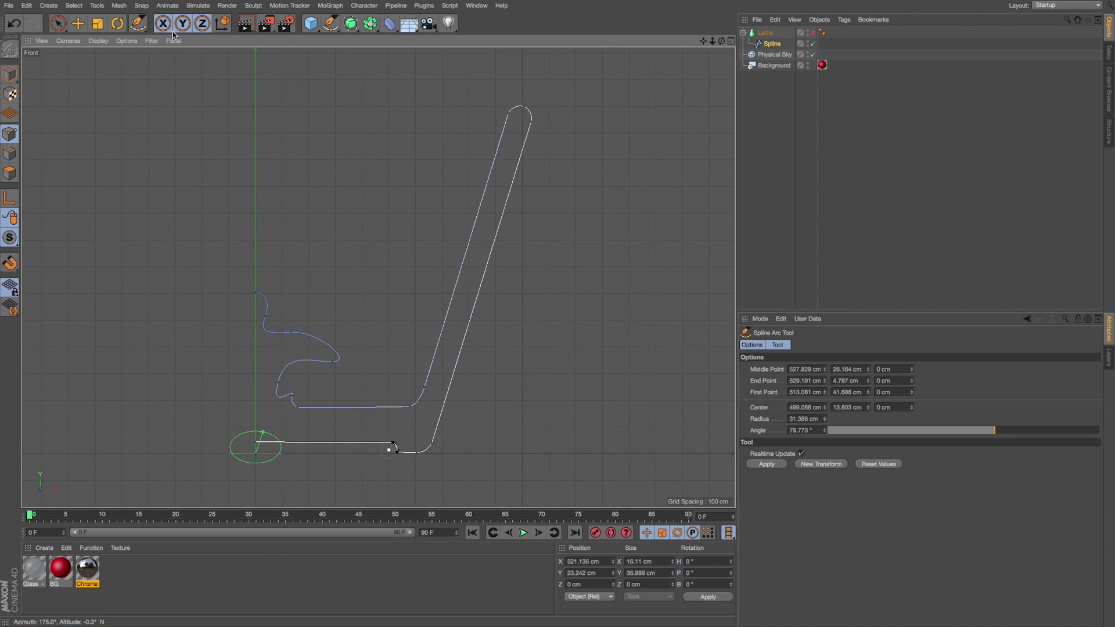
left_click_drag(58, 20, 103, 40)
left_click(58, 23)
left_click(108, 55)
left_click_drag(202, 269, 327, 411)
key("Delete")
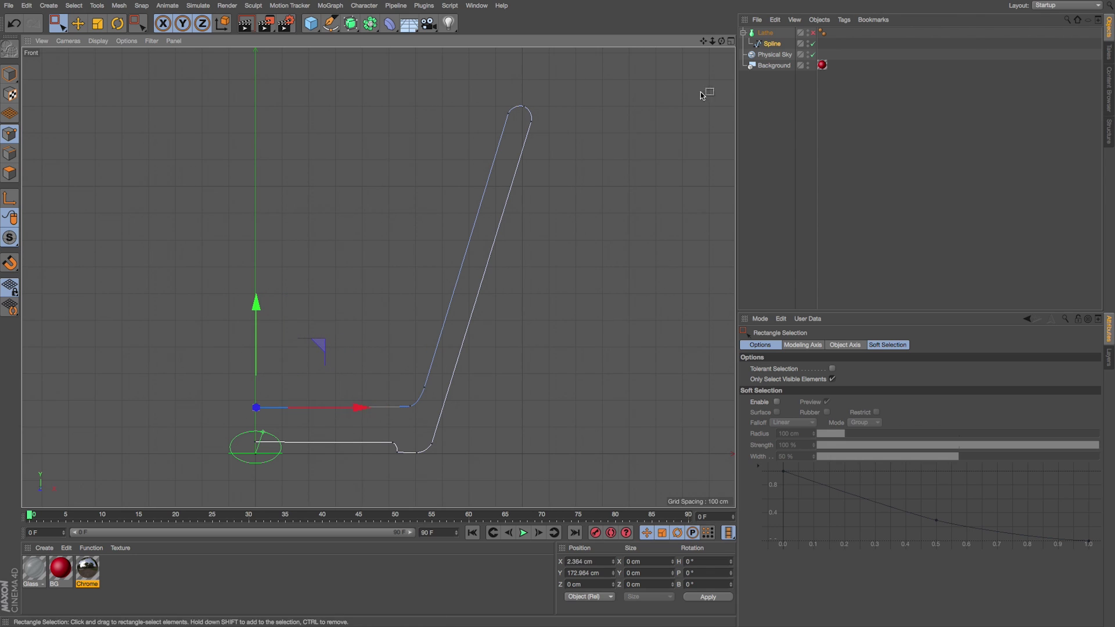
- Enable the Lathe object and show the cup in the four-view layout
left_click(814, 33)
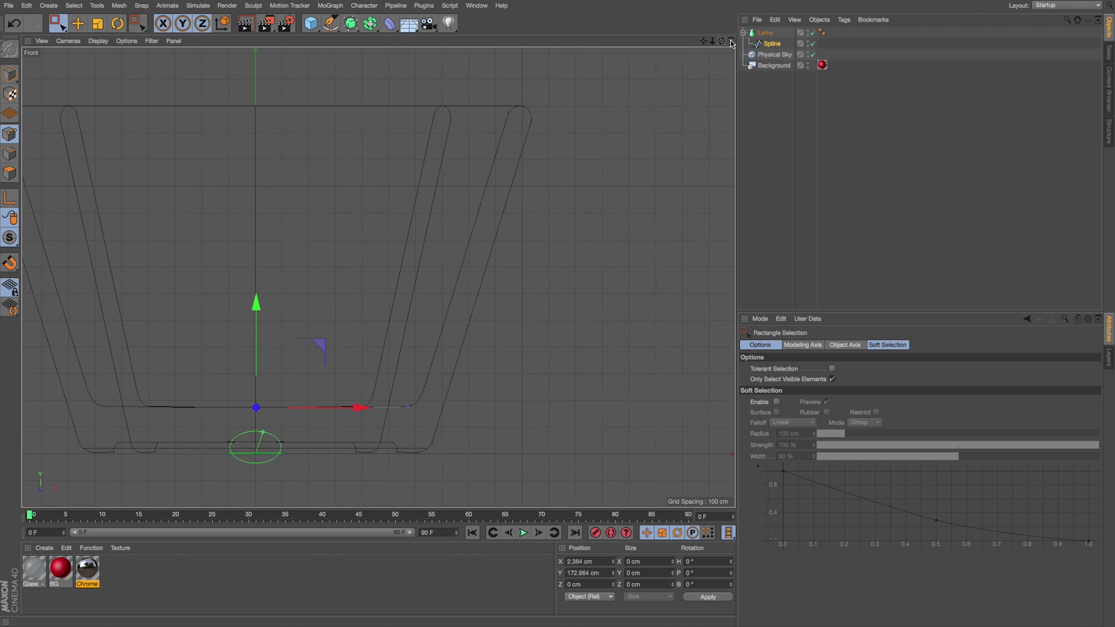
left_click(731, 41)
left_click_drag(713, 292, 698, 293)
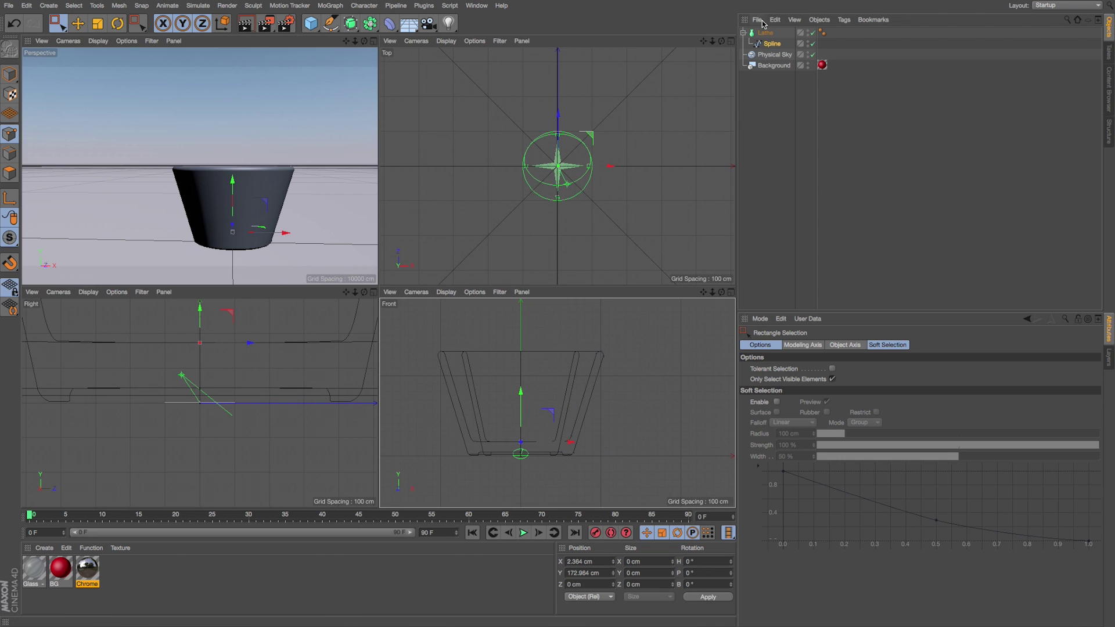
- Select the spline's rim points in the front view and move them up and outward to about X 1208 cm, Y 3655 cm
left_click(764, 44)
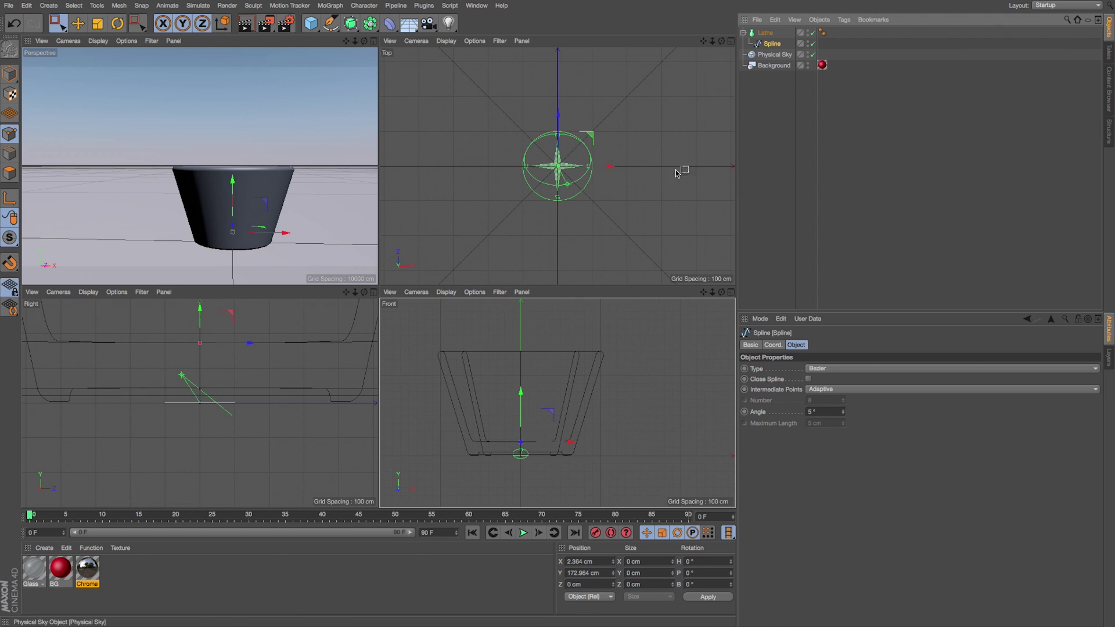
left_click_drag(542, 320, 661, 409)
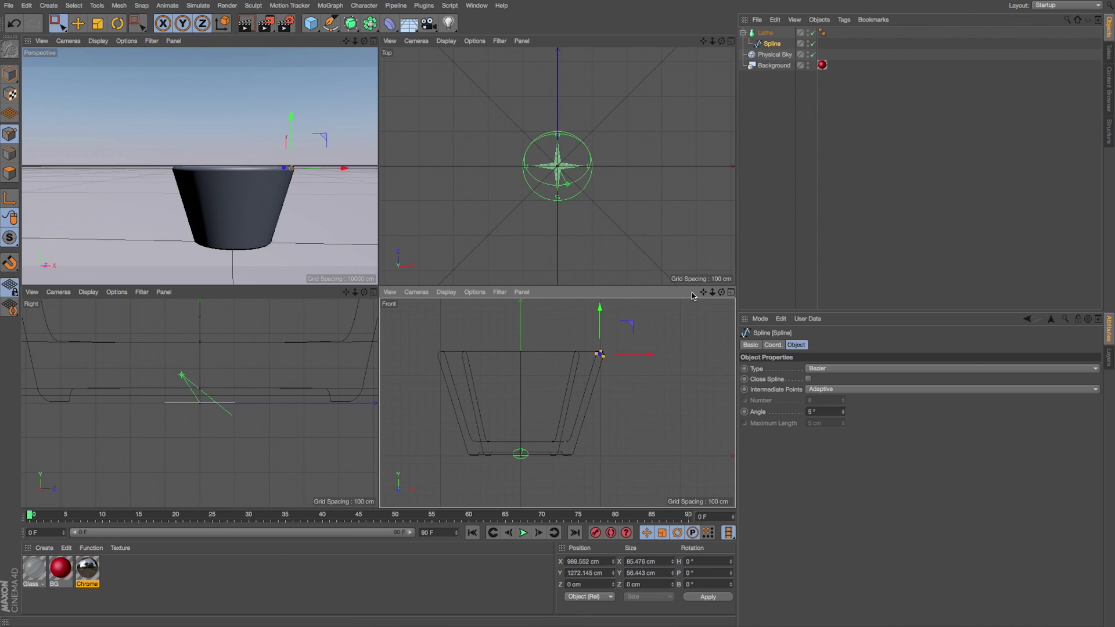
left_click_drag(702, 292, 636, 357)
left_click_drag(535, 378, 534, 227)
left_click_drag(712, 293, 664, 315)
left_click_drag(558, 404, 552, 406)
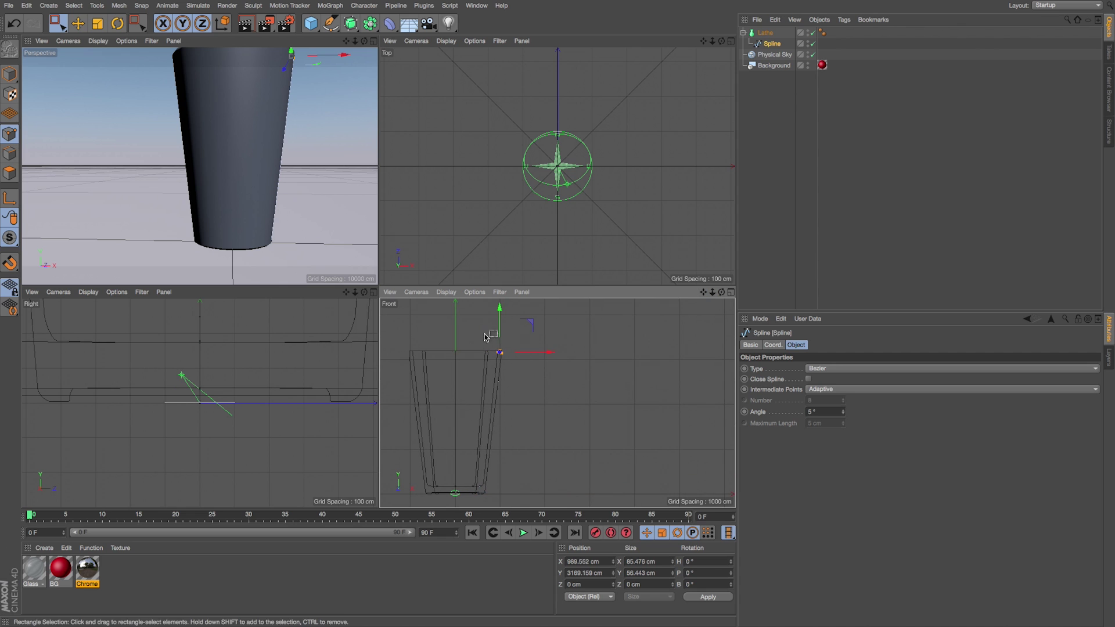
left_click_drag(486, 335, 496, 314)
scroll(351, 54, "down", 3)
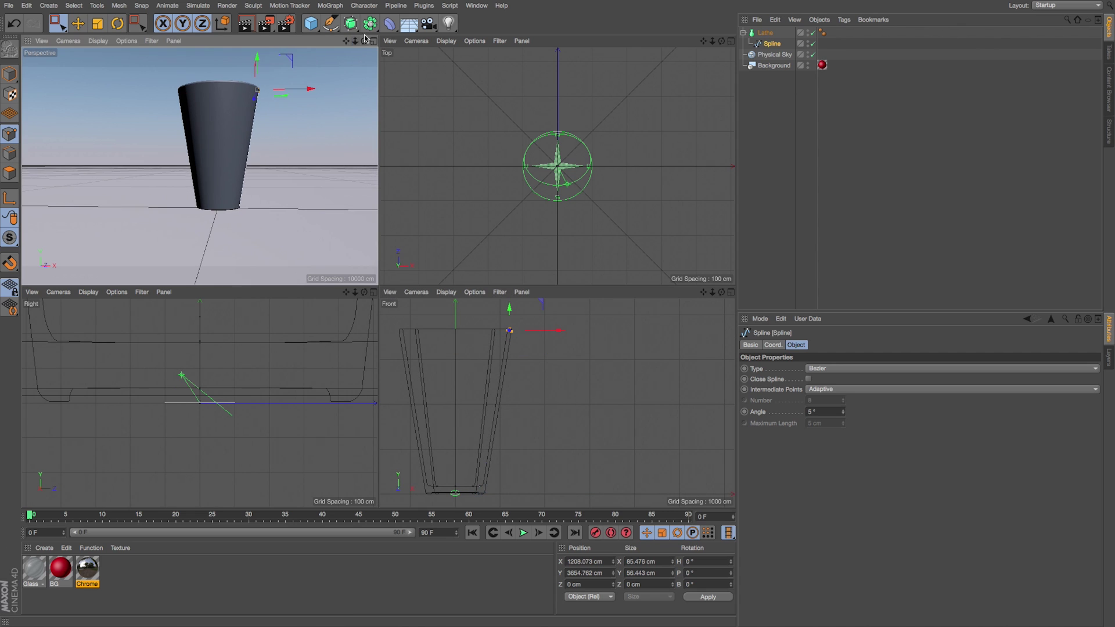
- Try the Sketch tool by drawing freehand winding splines beside the cup in the front view
left_click(330, 23)
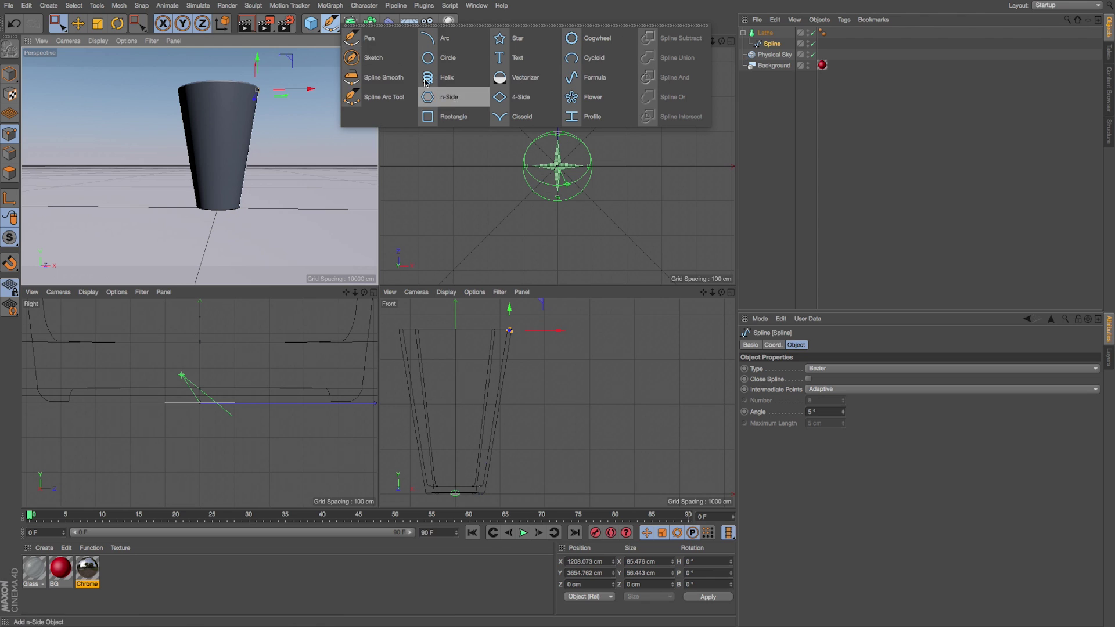
left_click(361, 62)
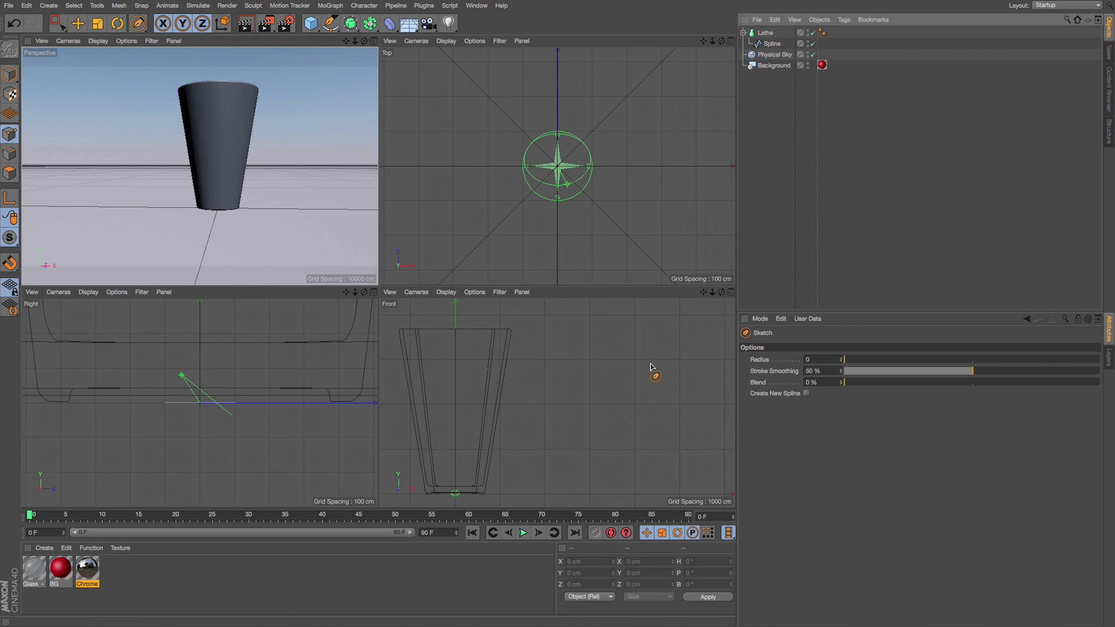
mouse_move(629, 333)
left_mouse_down()
mouse_move(635, 375)
mouse_move(656, 386)
left_mouse_up()
key("ctrl+z")
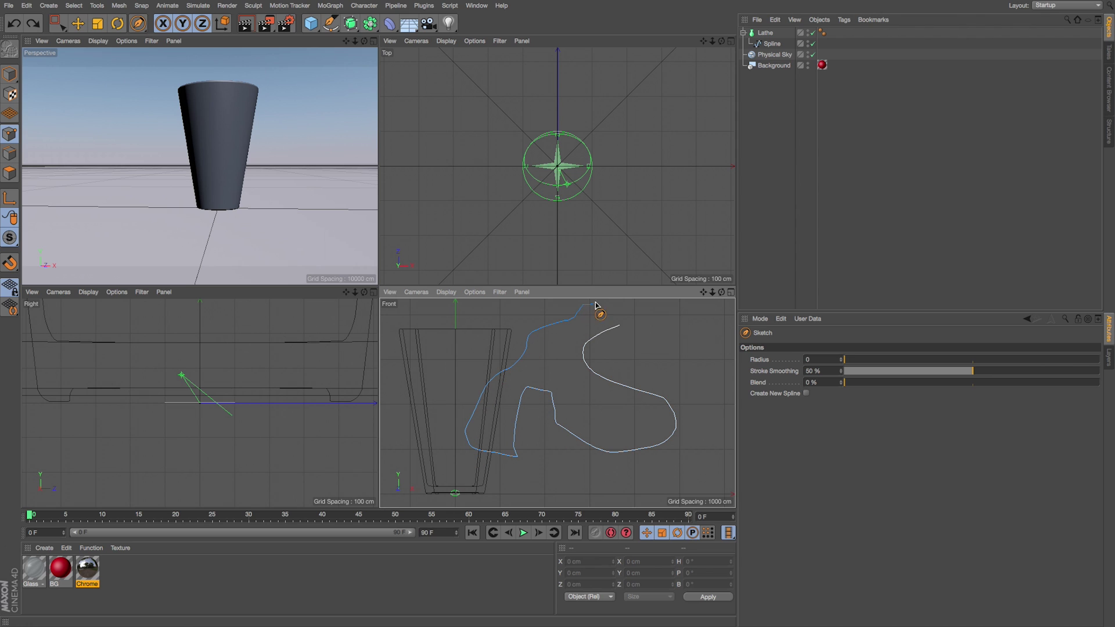
left_click_drag(603, 309, 604, 307)
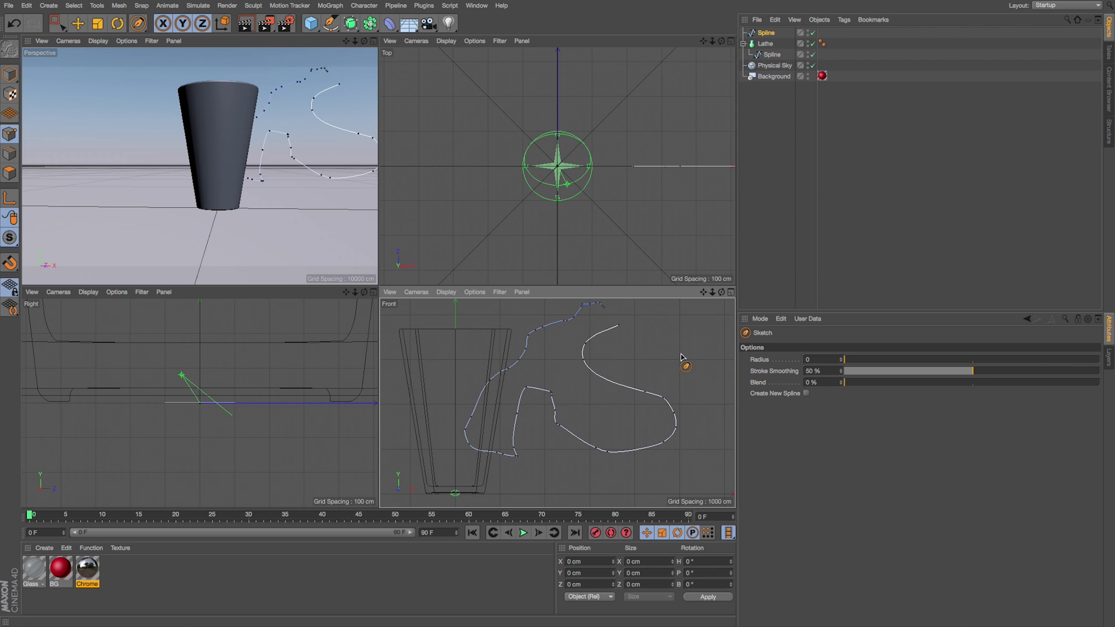
key("ctrl+z")
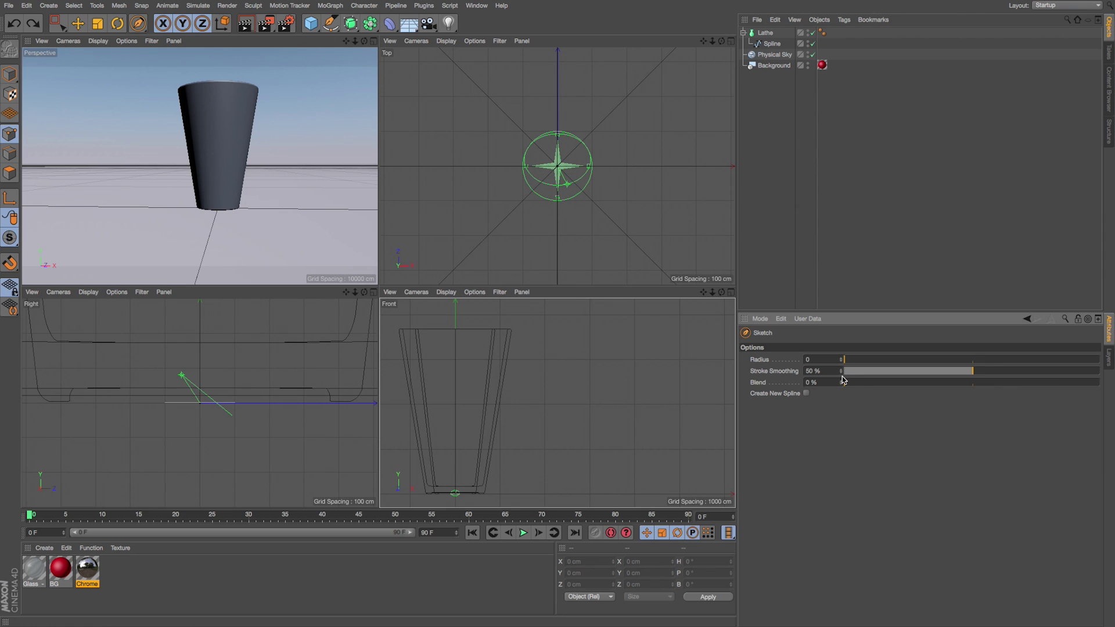
- Try sketching a freehand winding spline beside the cup in the front view with Stroke Smoothing at 100%, and undo it
left_click_drag(842, 372, 869, 371)
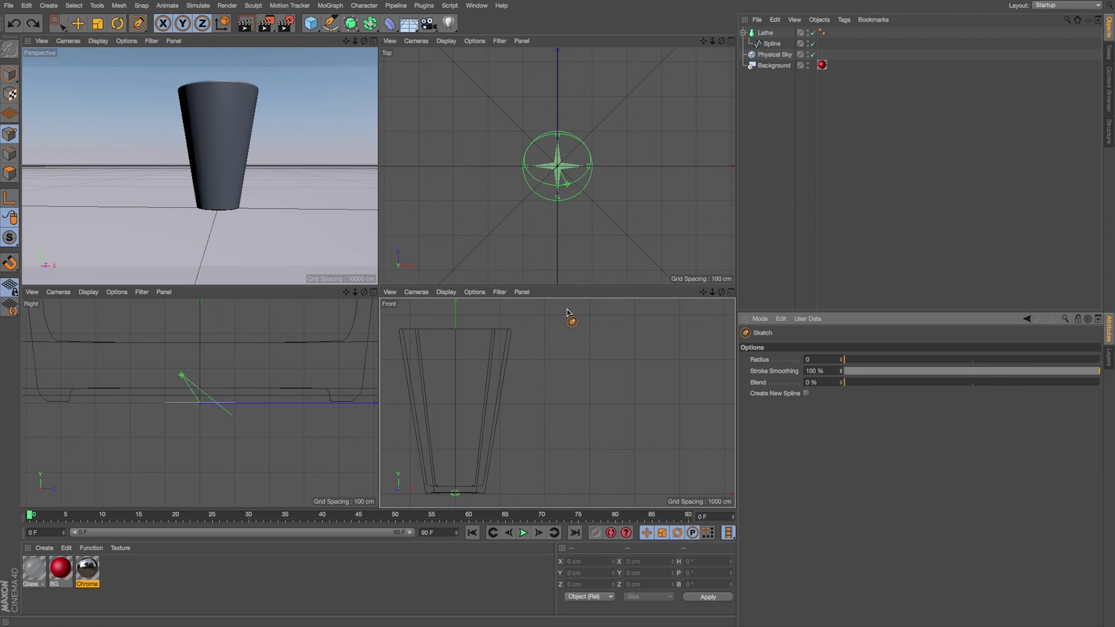
left_click_drag(569, 317, 684, 357)
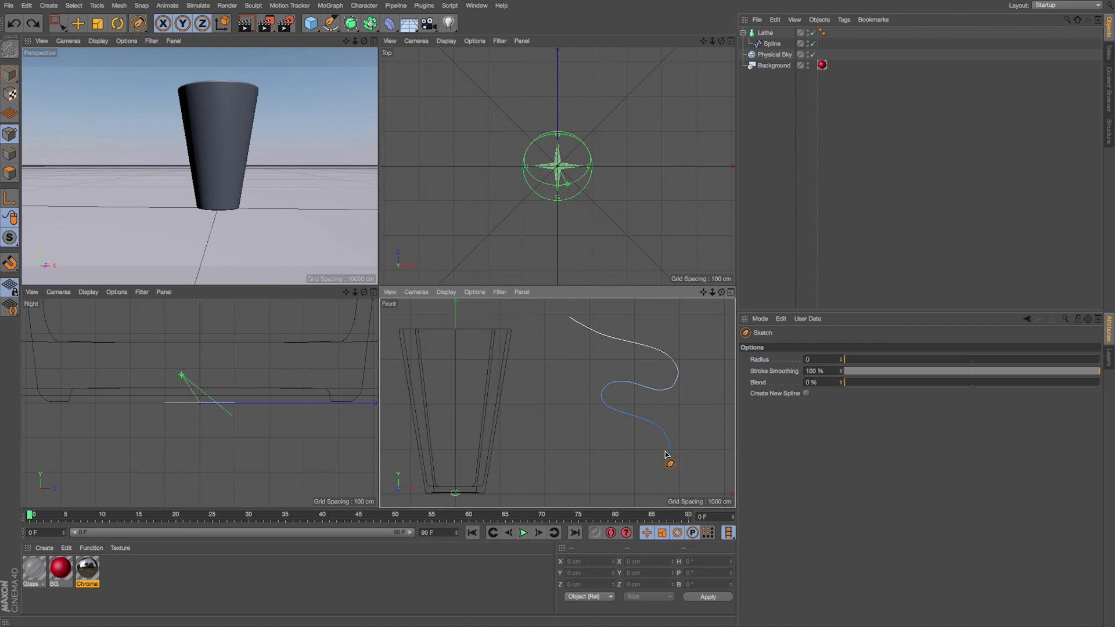
key("ctrl+z")
key("ctrl+z")
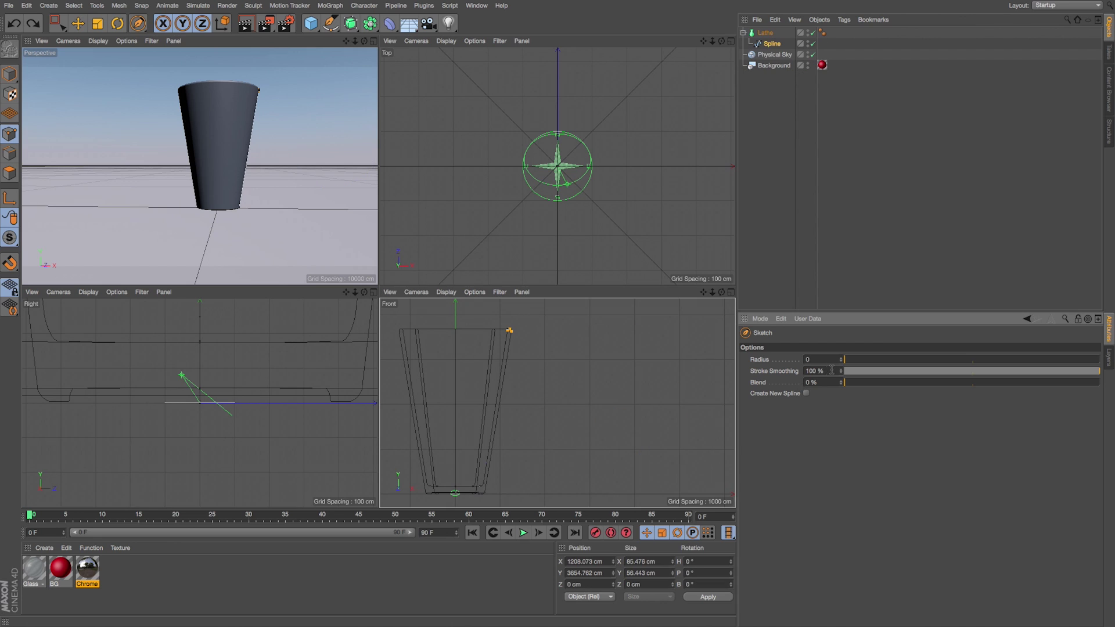
- Try sketching a short freehand spline beside the cup with Stroke Smoothing at 0%, and undo it
type("0")
key("Return")
left_click_drag(543, 320, 574, 336)
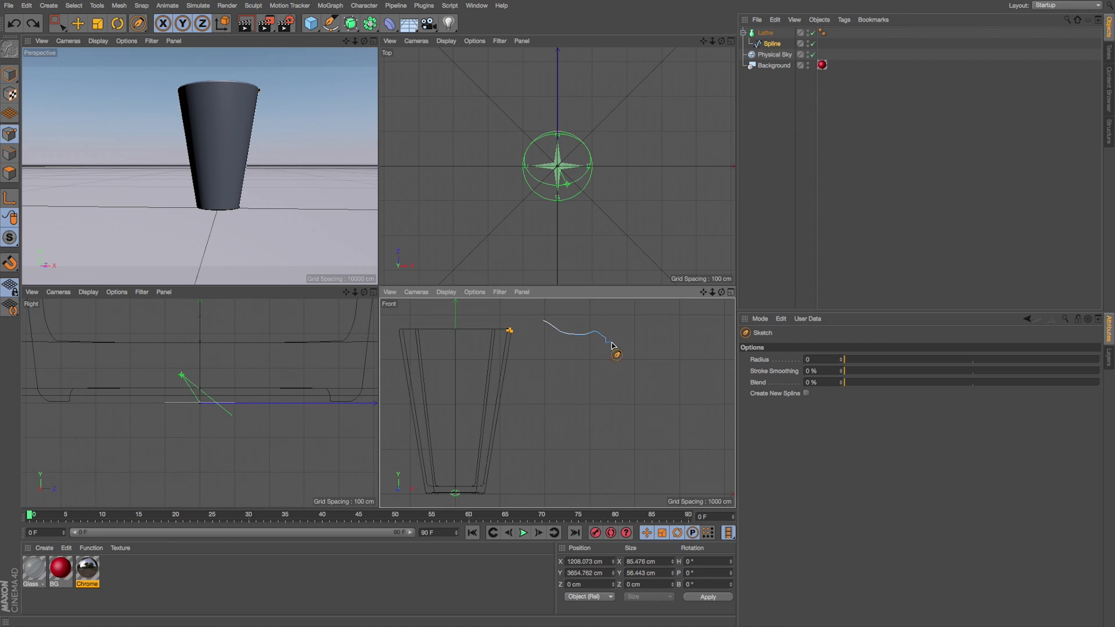
key("ctrl+z")
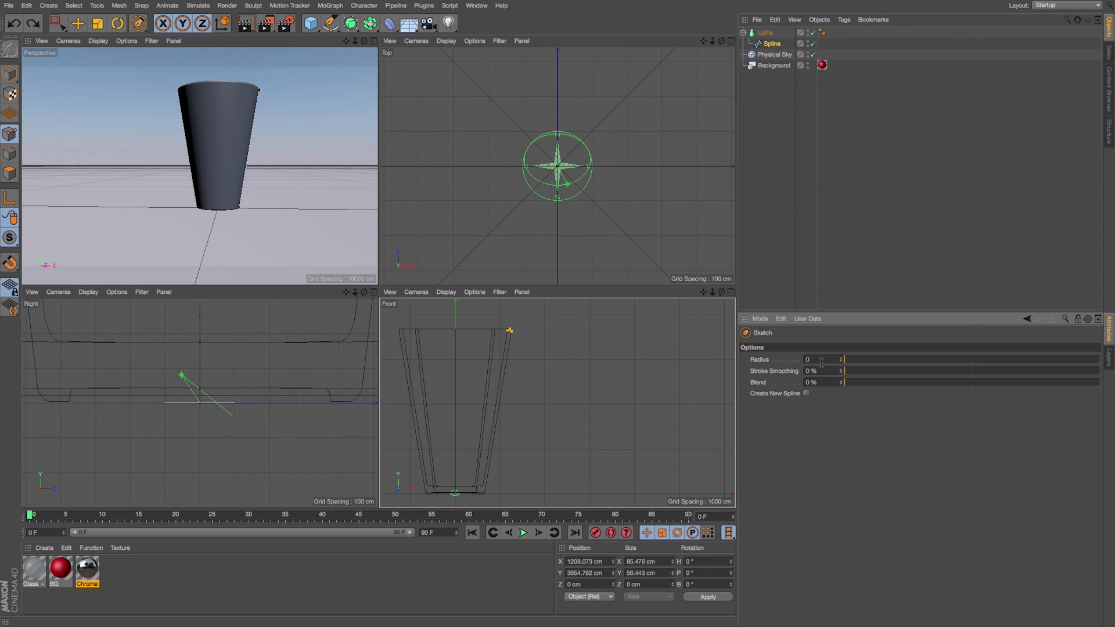
- Set Stroke Smoothing to 50% and sketch a large irregular freehand loop beside the cup in the front view
left_click_drag(822, 371, 788, 372)
type("50")
key("Return")
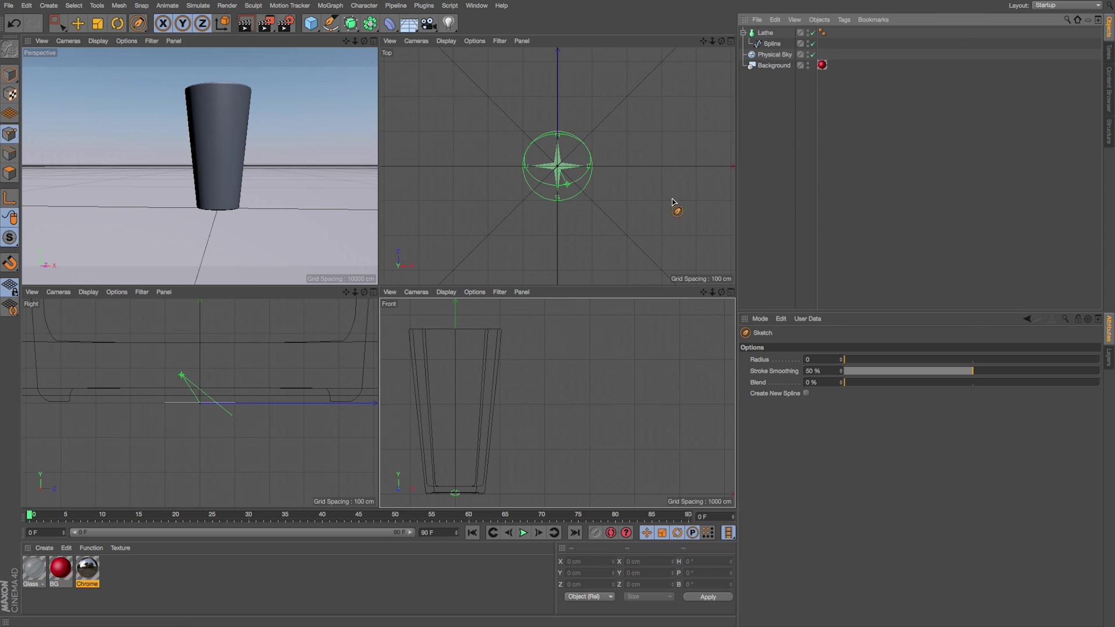
left_click_drag(604, 339, 678, 366)
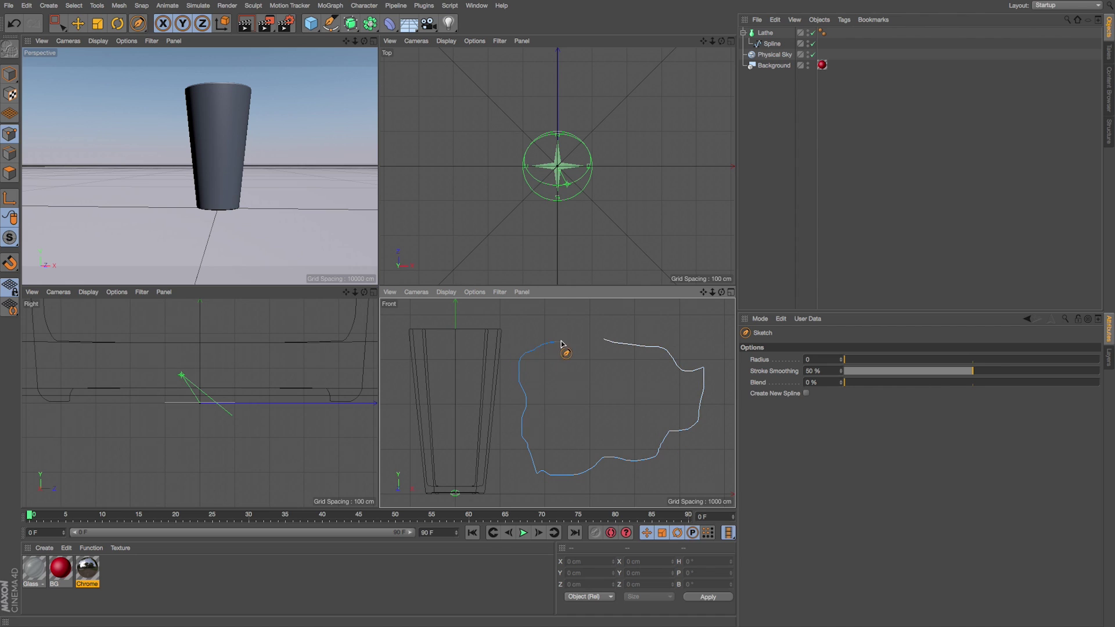
left_click_drag(594, 339, 596, 340)
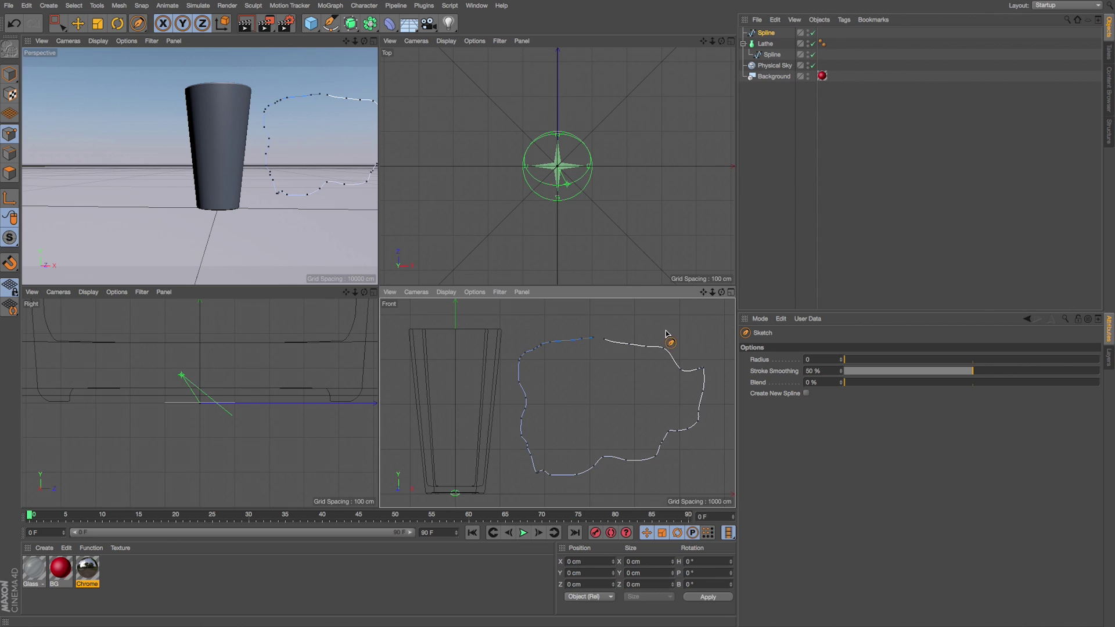
- Enable Close Spline on the freehand loop
left_click(766, 33)
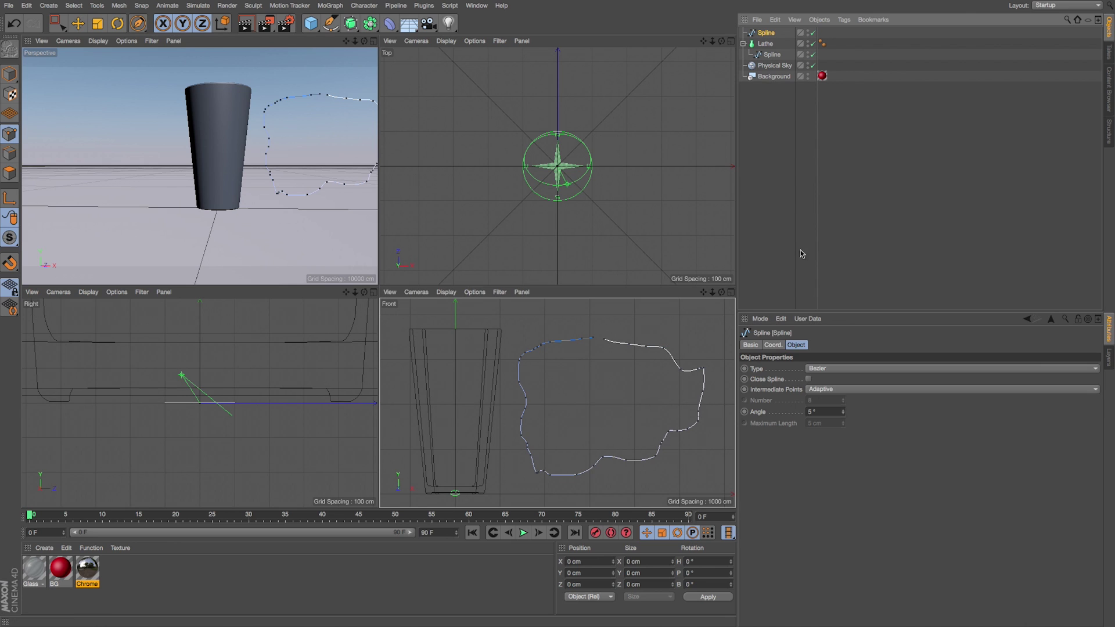
left_click(807, 378)
left_click_drag(712, 292, 695, 288)
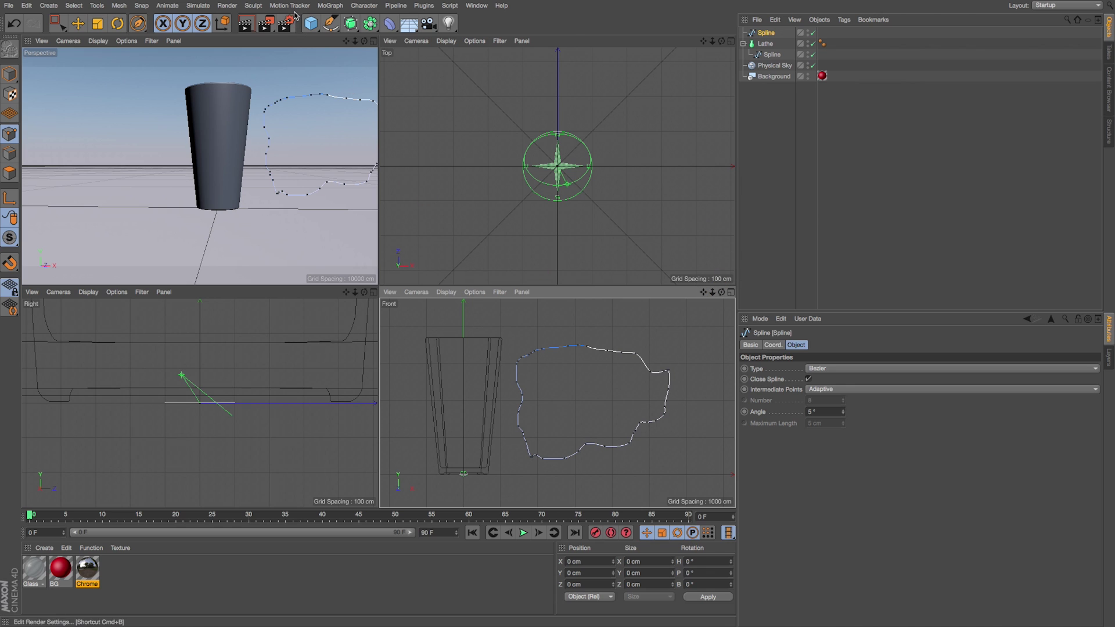
- Try rounding the closed outline with Spline Smooth using only Smooth at 50%, radius 50 and strength 100%, and undo it
left_click(331, 23)
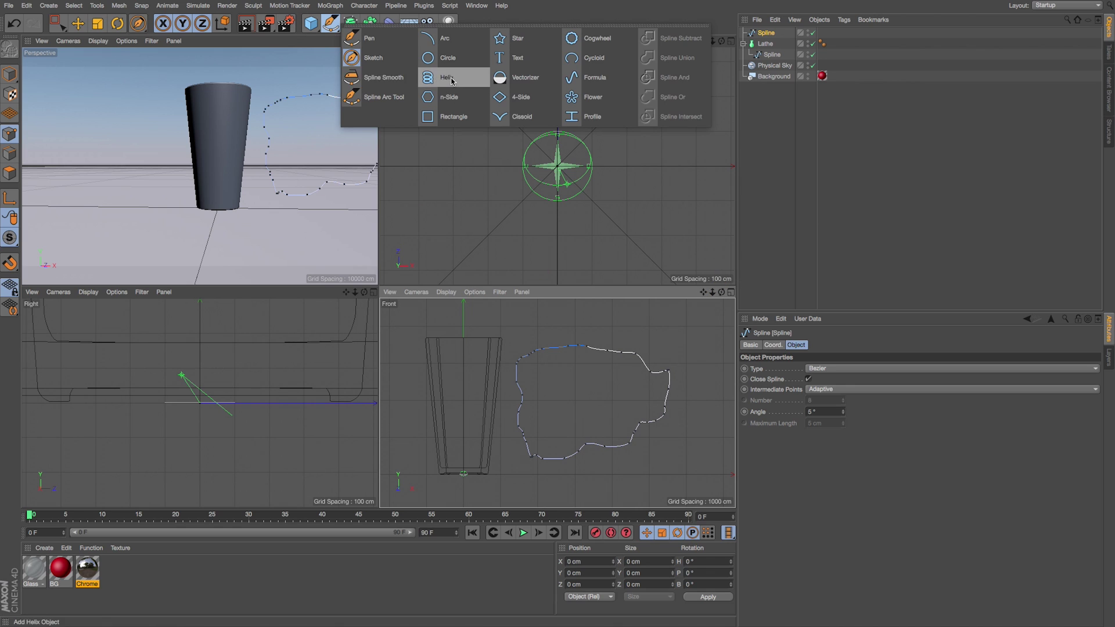
left_click(384, 78)
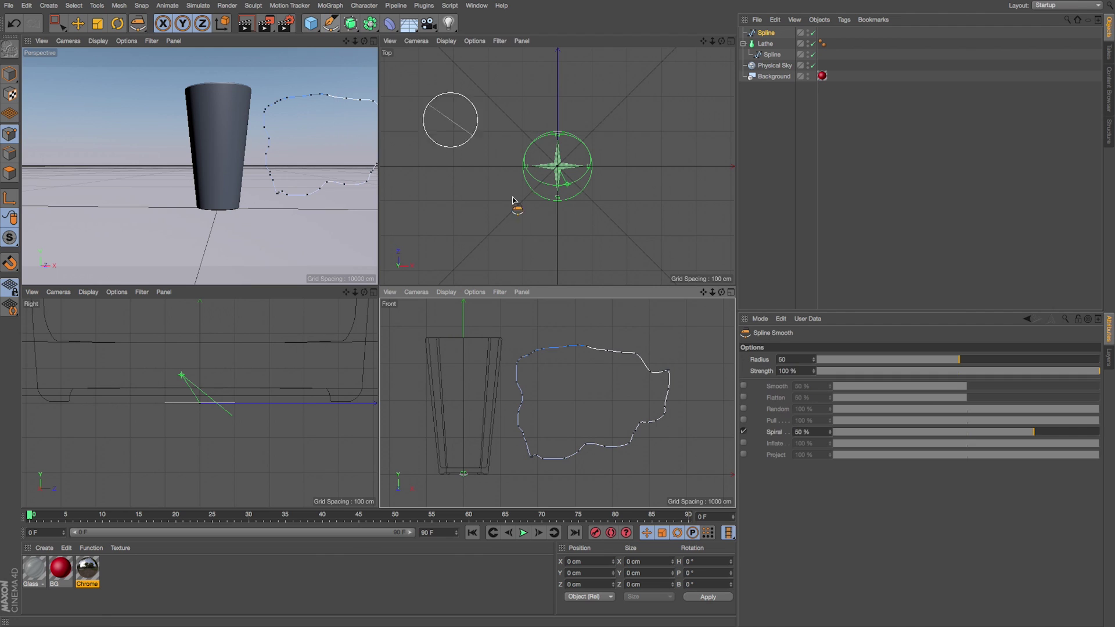
mouse_move(561, 346)
left_mouse_down()
mouse_move(528, 356)
mouse_move(515, 380)
mouse_move(515, 444)
mouse_move(579, 449)
mouse_move(658, 406)
mouse_move(634, 356)
left_mouse_up()
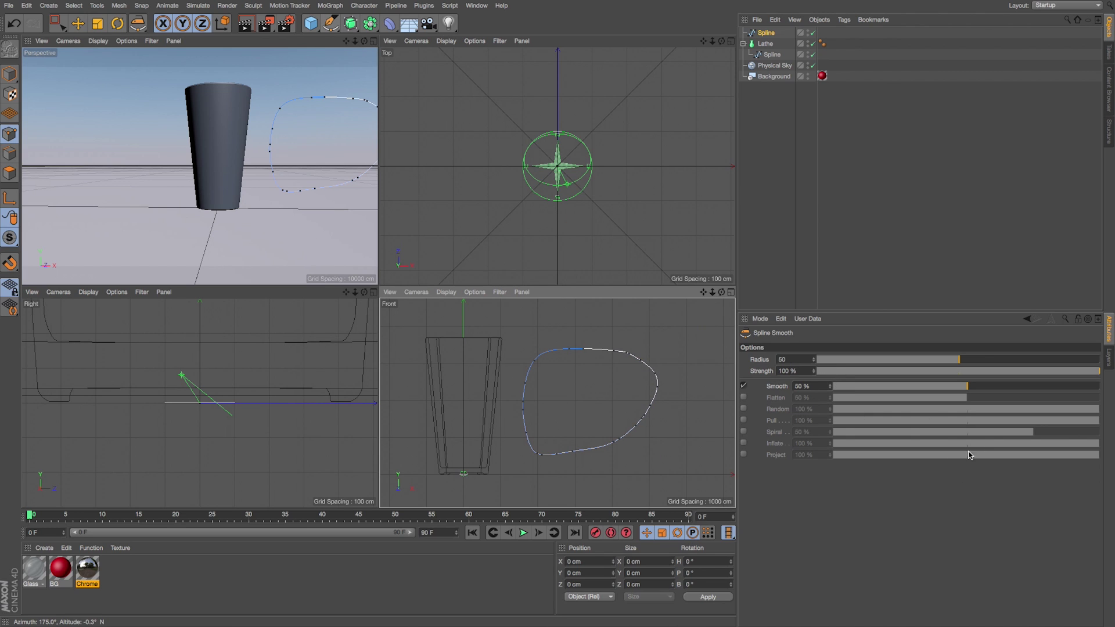
key("ctrl+z")
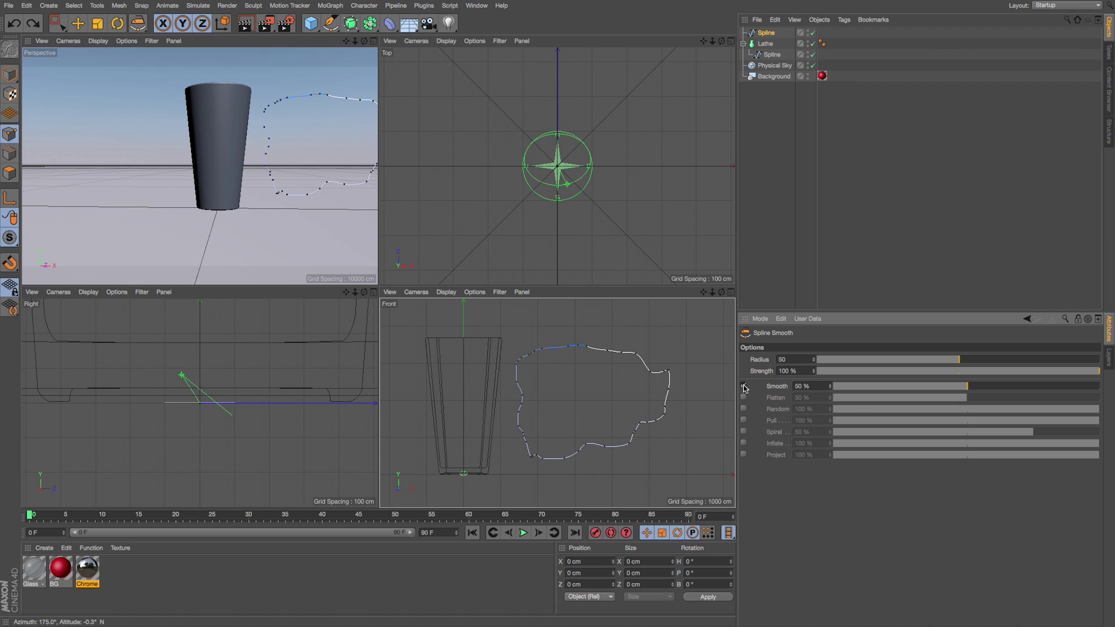
- Try the Flatten and Random modes of Spline Smooth on the outline's upper edge, and undo the last change
left_click(744, 387)
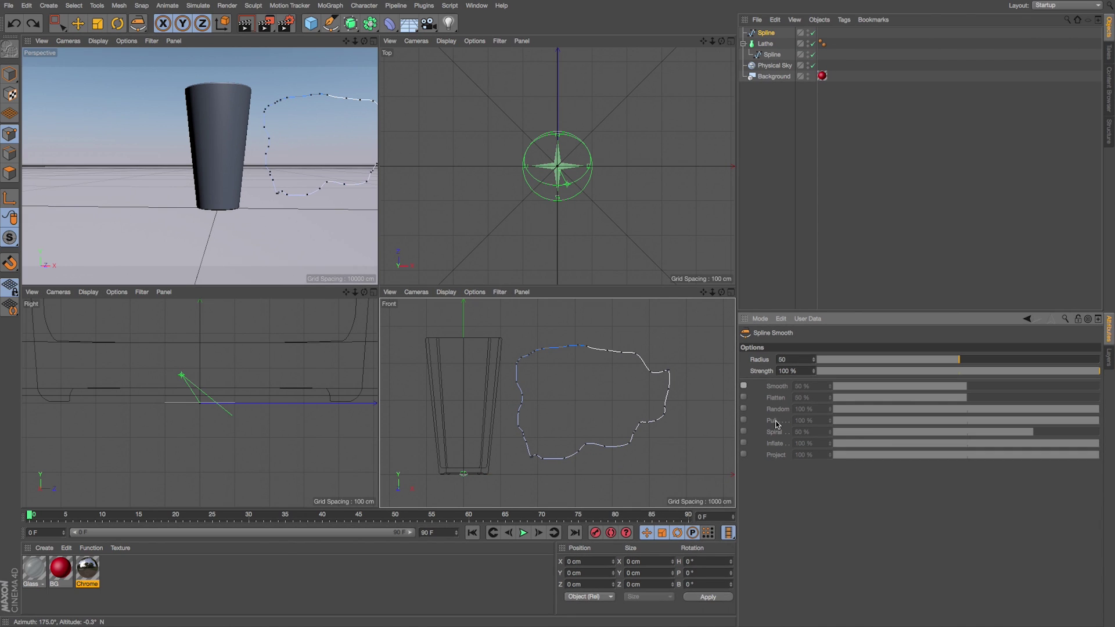
left_click(744, 398)
mouse_move(591, 337)
left_mouse_down()
mouse_move(633, 348)
mouse_move(565, 350)
mouse_move(598, 361)
mouse_move(575, 368)
mouse_move(616, 363)
mouse_move(578, 349)
mouse_move(691, 380)
mouse_move(600, 377)
mouse_move(606, 358)
mouse_move(568, 367)
mouse_move(573, 319)
mouse_move(542, 343)
mouse_move(561, 368)
mouse_move(622, 369)
mouse_move(667, 341)
left_mouse_up()
left_click(744, 408)
key("ctrl+z")
- Pull bumps outward along the outline's upper edge and upper-right corner with Spline Smooth's Pull at 100%, trying strengths of 100% and 61%
left_click(744, 420)
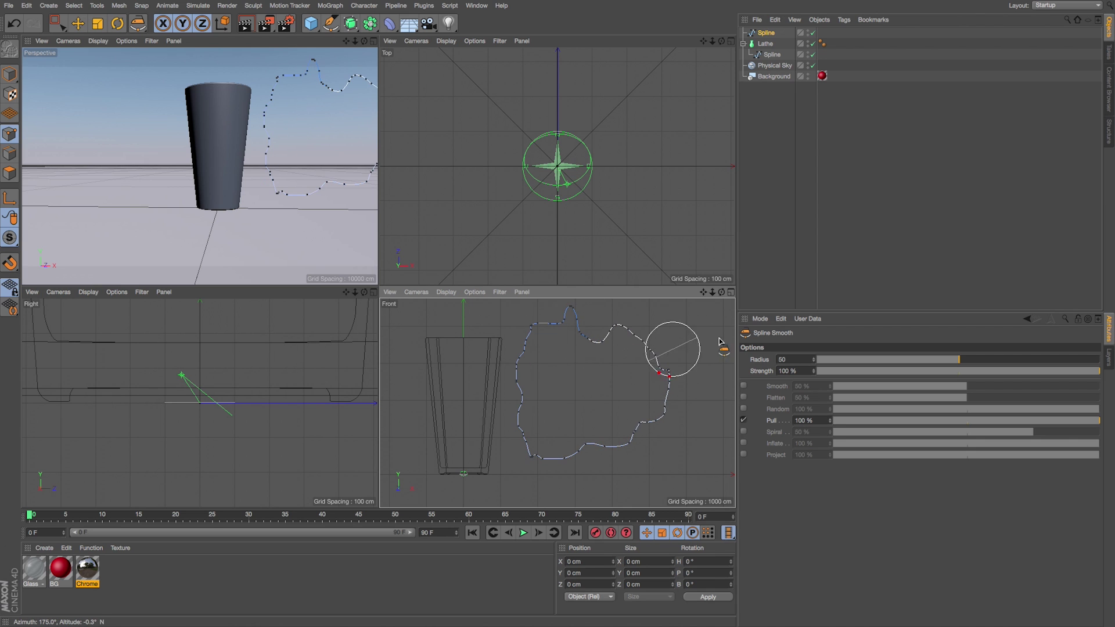
left_click(807, 371)
left_click_drag(814, 376, 666, 380)
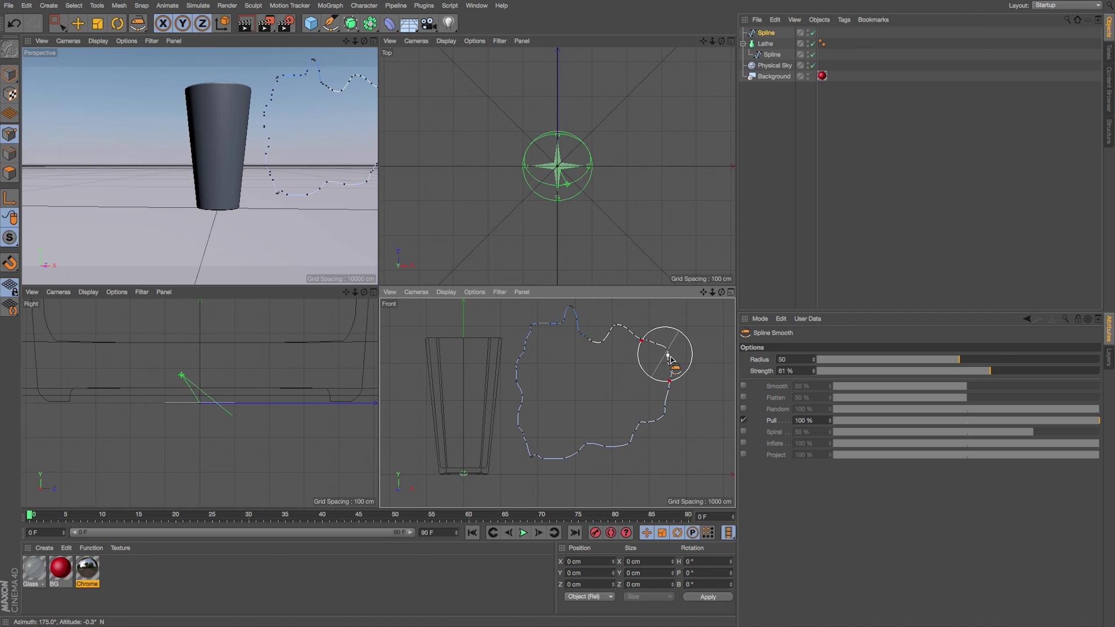
left_click_drag(816, 373, 669, 377)
left_click_drag(670, 378, 716, 346)
left_click_drag(636, 348, 672, 309)
- Set the Spline Smooth strength to 100% and twist parts of the outline with Spiral at 50%
left_click_drag(808, 372, 722, 357)
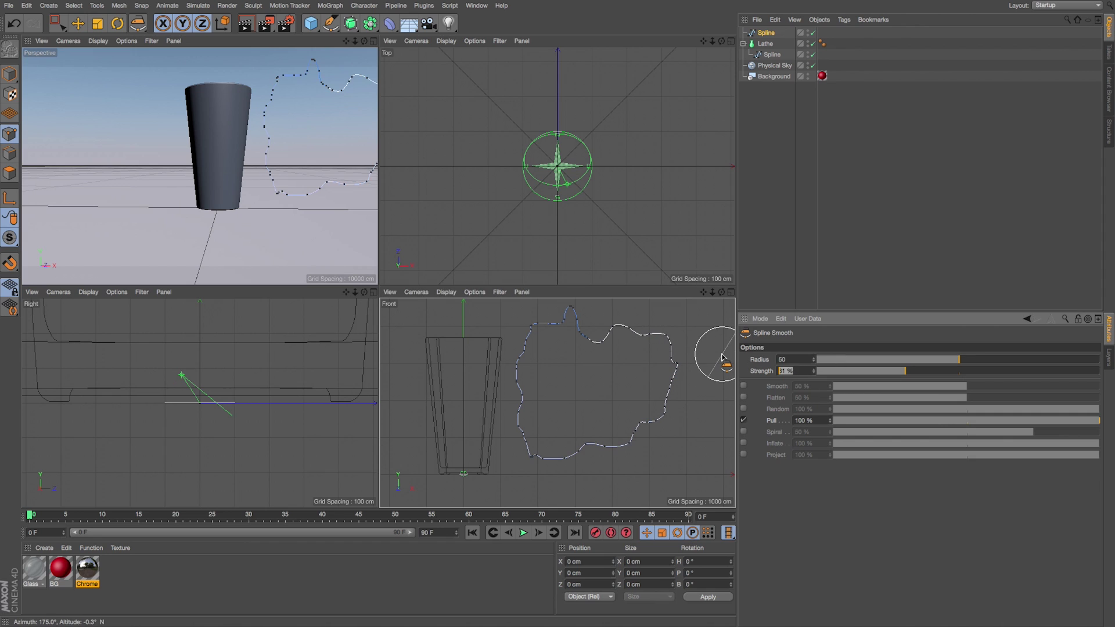
type("00")
key("Return")
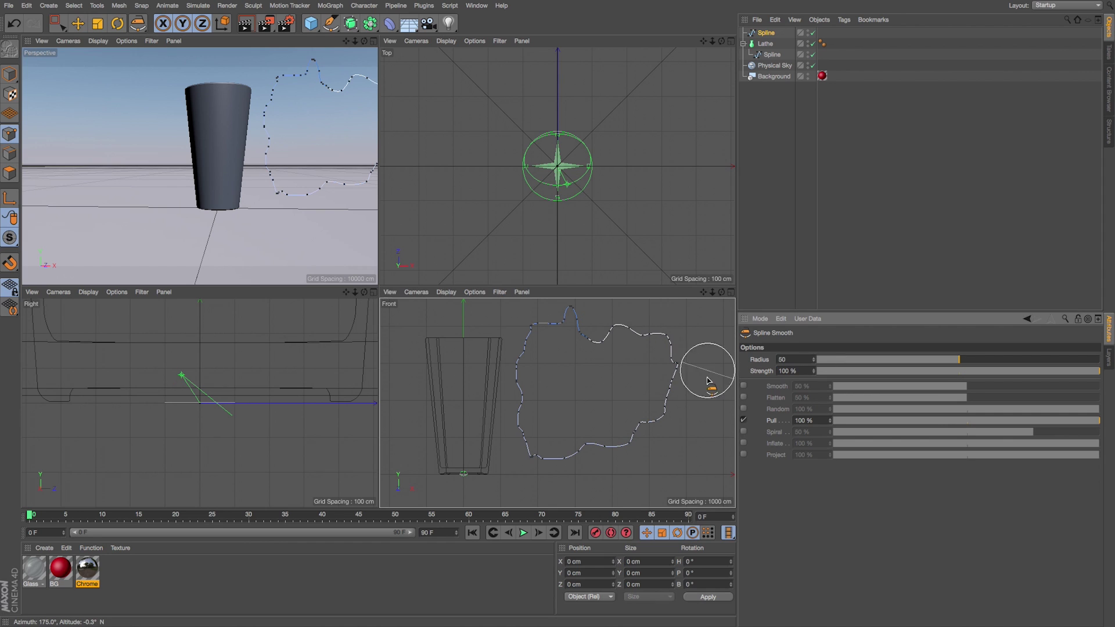
left_click(744, 432)
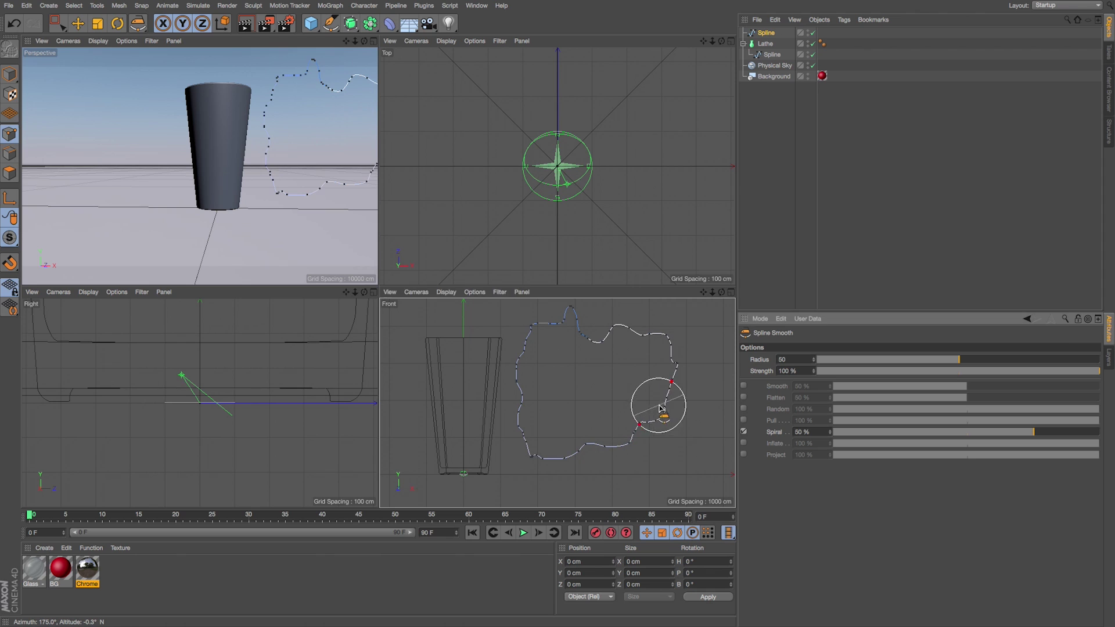
mouse_move(626, 395)
left_mouse_down()
mouse_move(507, 354)
mouse_move(583, 331)
mouse_move(673, 380)
mouse_move(667, 424)
mouse_move(639, 450)
left_mouse_up()
- Bulge the outline's upper-right and lower-left sections outward with Spline Smooth's Inflate at 100%
left_click(743, 443)
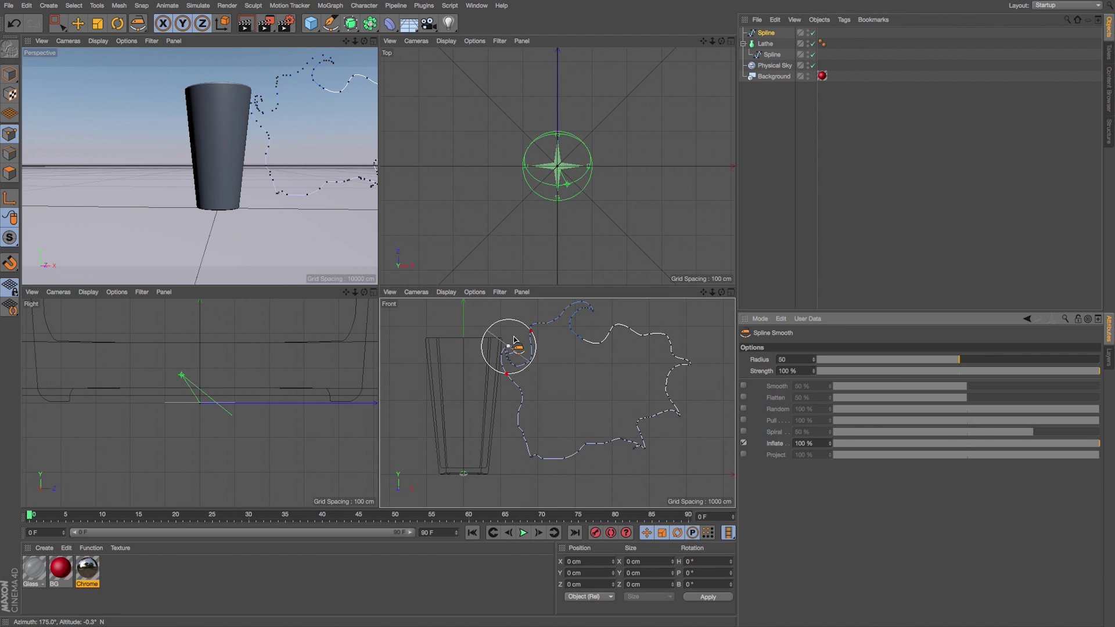
left_click_drag(653, 332, 650, 329)
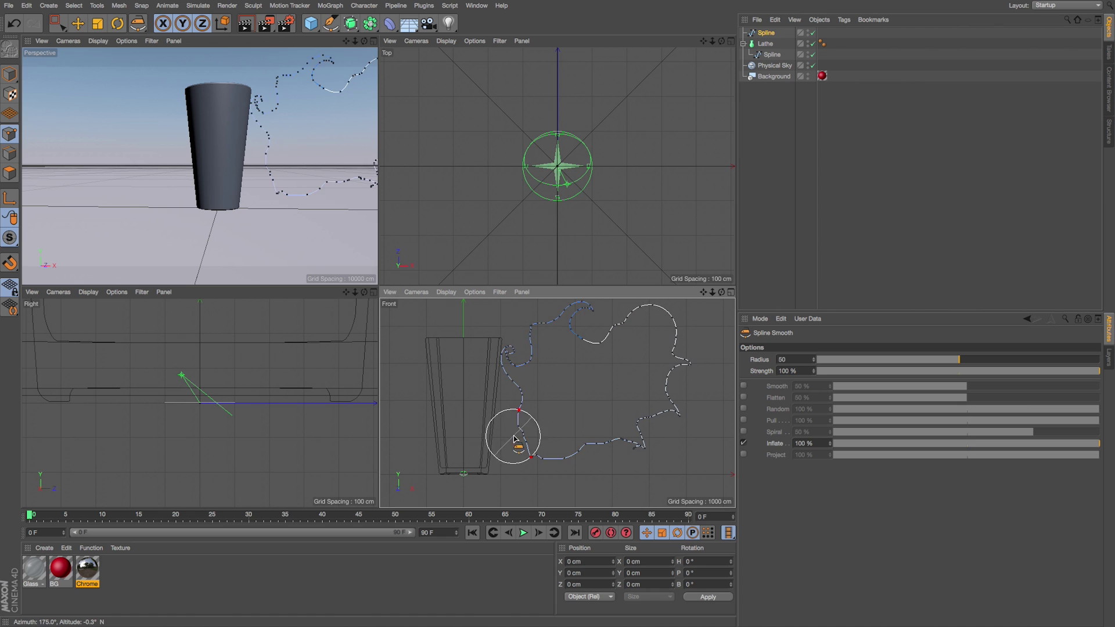
left_click_drag(514, 437, 539, 461)
- Smooth the outline's left side with Smooth at 50%, and flatten the upper-right bulge with Smooth and Spiral combined at 50% each
left_click(744, 443)
left_click(744, 386)
mouse_move(567, 411)
left_mouse_down()
mouse_move(530, 431)
mouse_move(533, 402)
left_mouse_up()
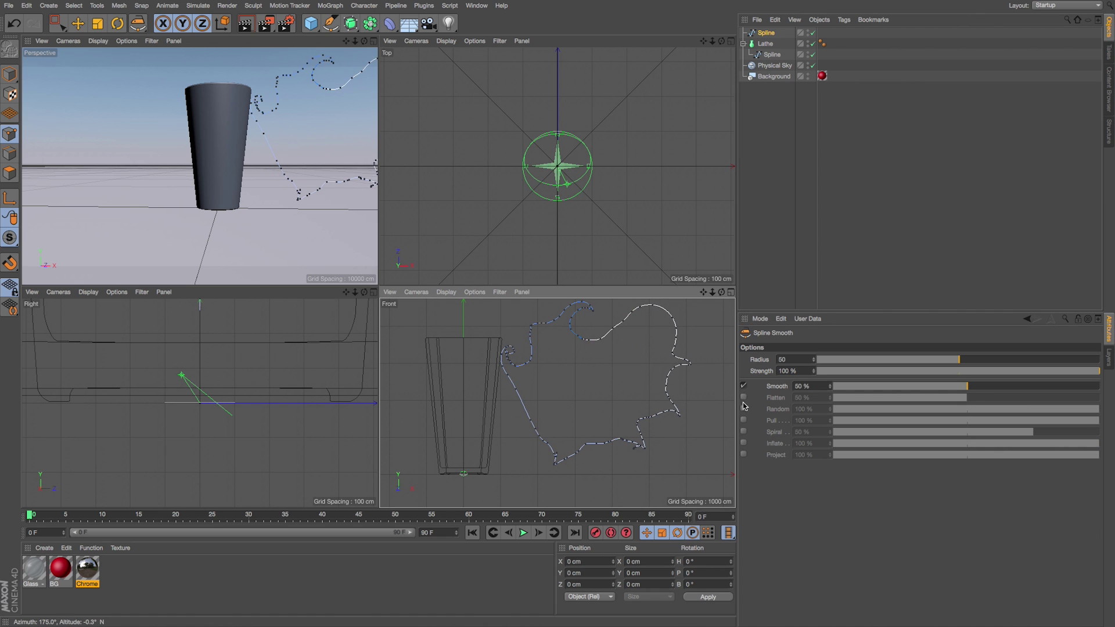
left_click(744, 432)
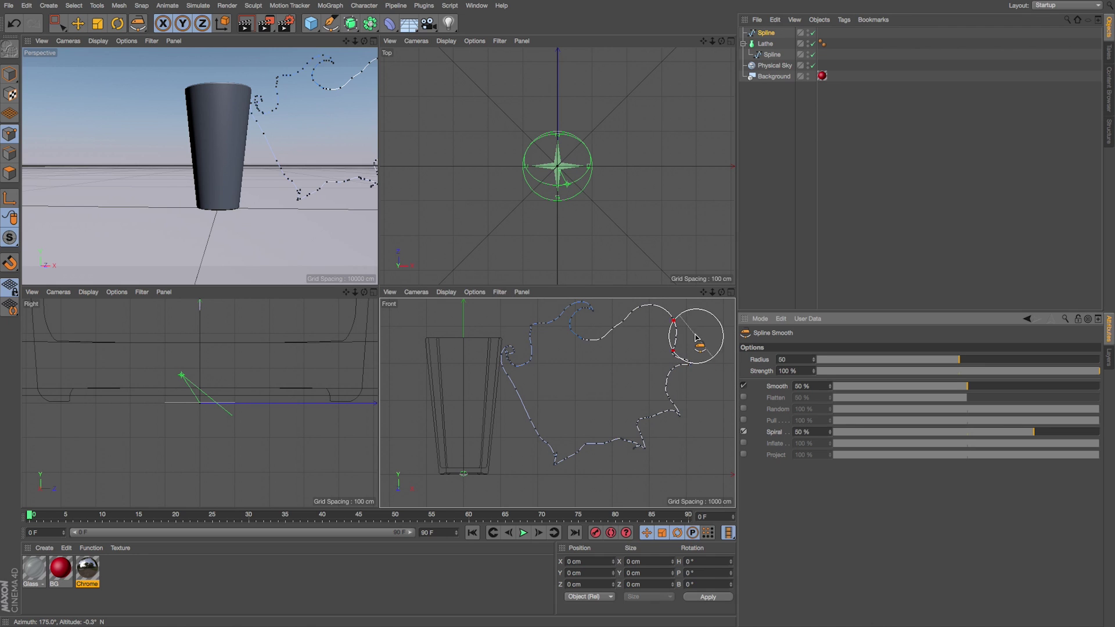
left_click_drag(705, 294, 642, 324)
mouse_move(606, 360)
left_mouse_down()
mouse_move(594, 354)
mouse_move(608, 344)
left_mouse_up()
left_click_drag(528, 365, 596, 355)
- Turn off Smooth and twist curls into the outline's upper-right edge and right tip with Spiral at 50%
left_click(743, 386)
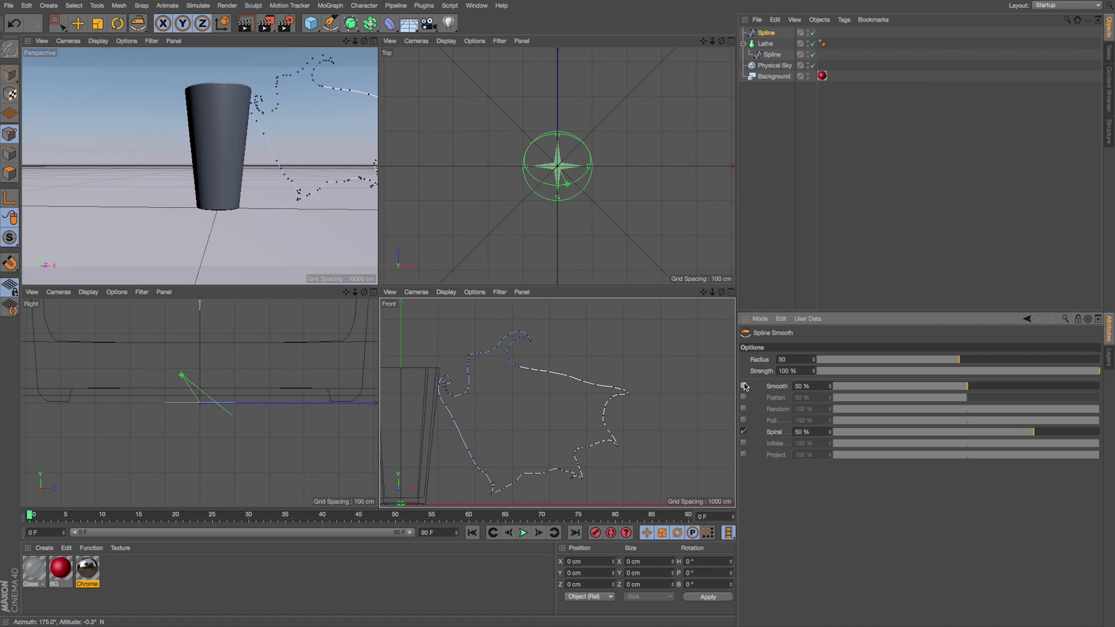
left_click_drag(547, 389, 575, 369)
left_click_drag(570, 378, 626, 395)
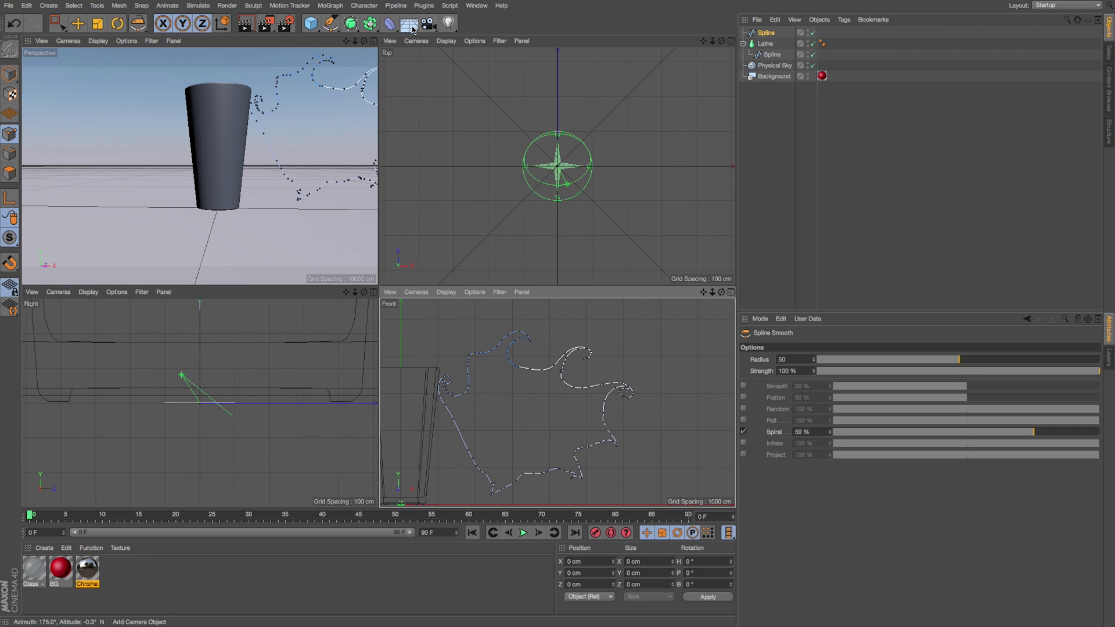
- Put the curly outline spline under a new Extrude object and deepen its Z movement to about 2604 cm
left_click(347, 24)
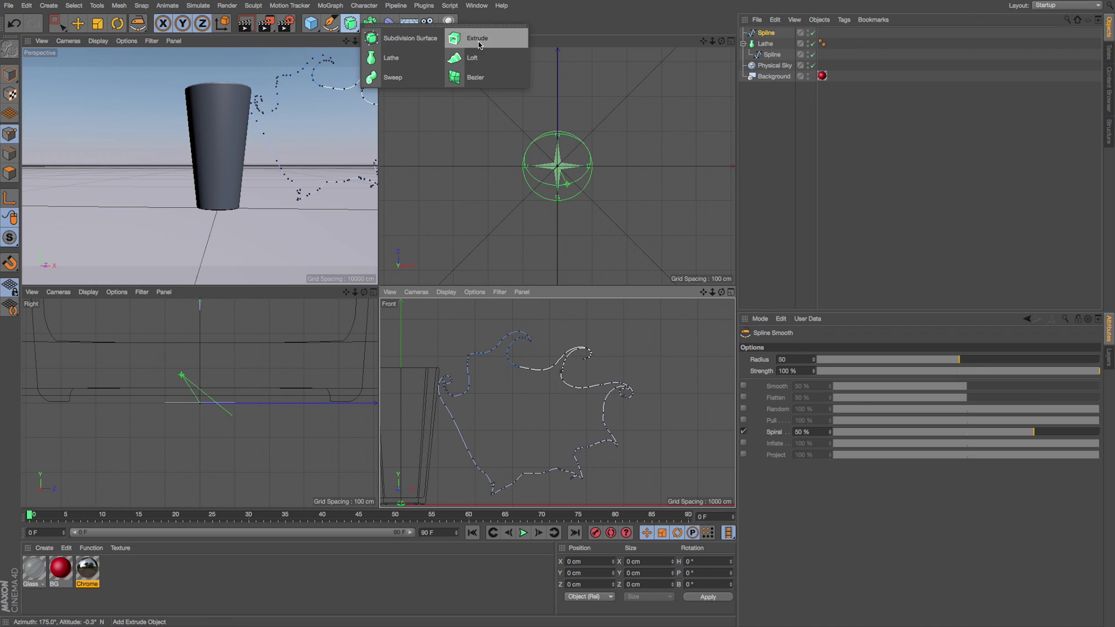
left_click(476, 36, "alt")
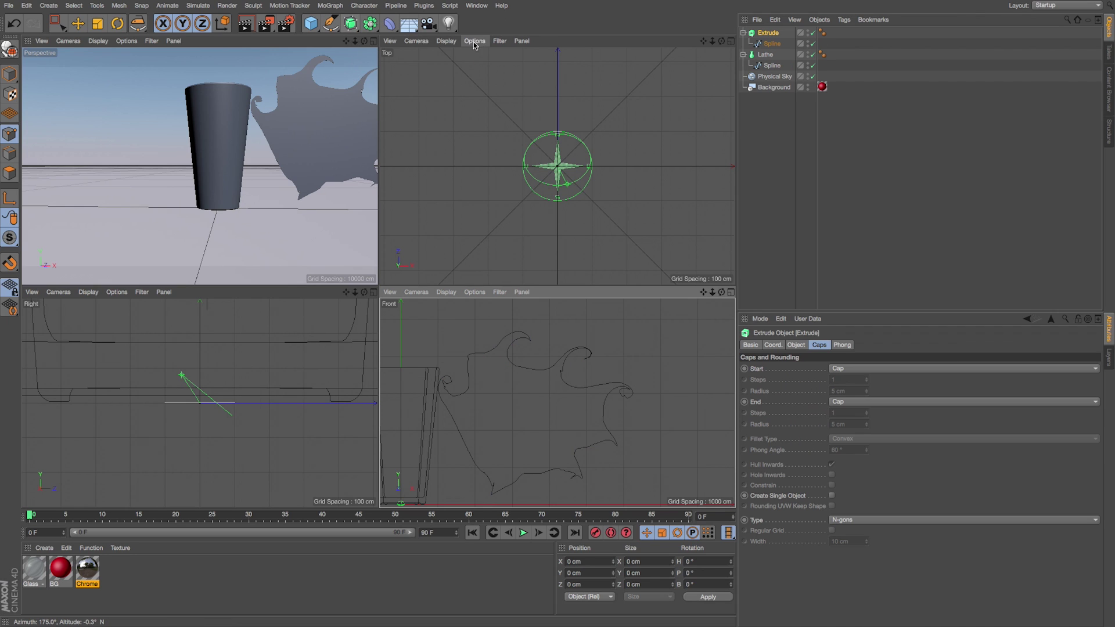
left_click(796, 345)
left_click_drag(919, 370, 919, 323)
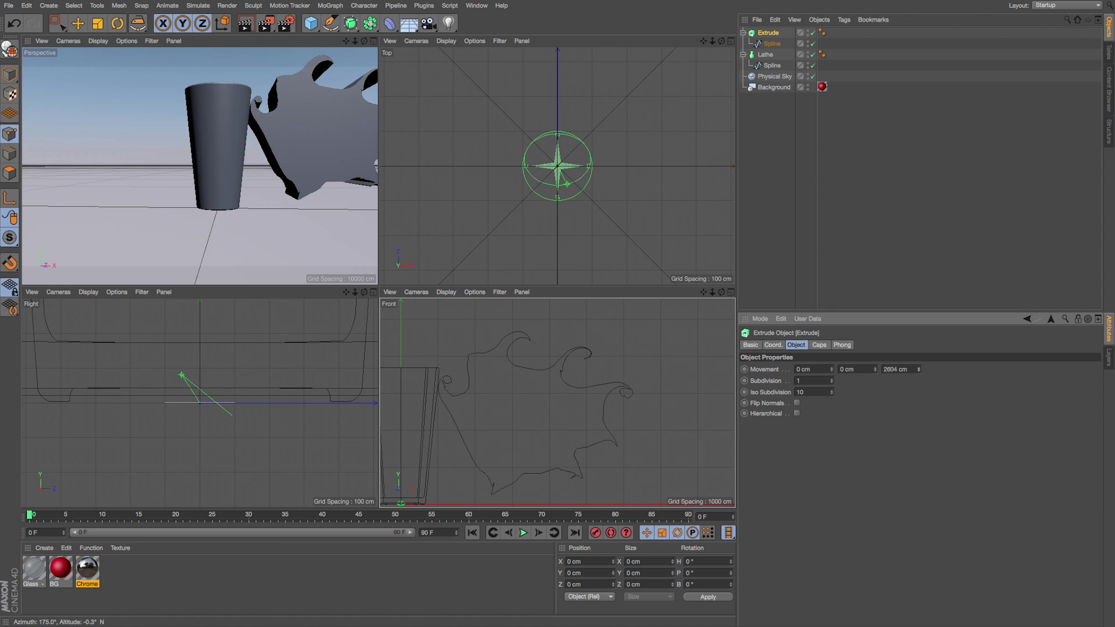
- Select the Extrude object with the Move tool and examine the extruded shape beside the cup in the front and perspective views
left_click(715, 323)
mouse_move(714, 292)
left_mouse_down()
mouse_move(697, 294)
mouse_move(728, 299)
left_mouse_up()
left_click(768, 33)
key("e")
left_click_drag(512, 486, 527, 485)
mouse_move(356, 41)
left_mouse_down()
mouse_move(325, 41)
mouse_move(349, 42)
mouse_move(269, 72)
mouse_move(370, 42)
left_mouse_up()
left_click(334, 30)
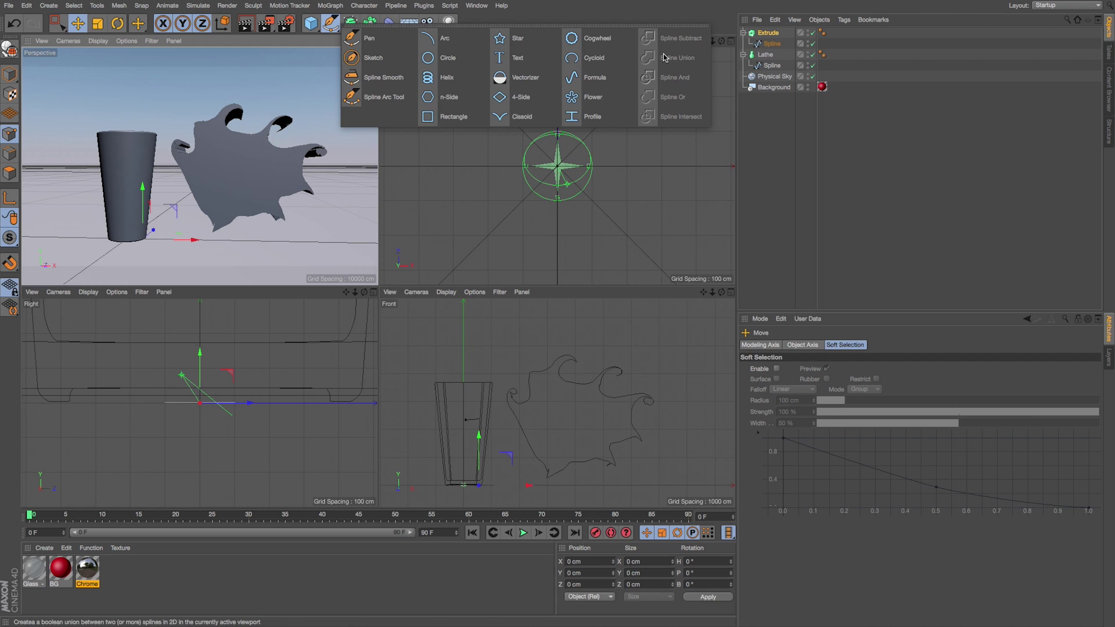
left_click(350, 24)
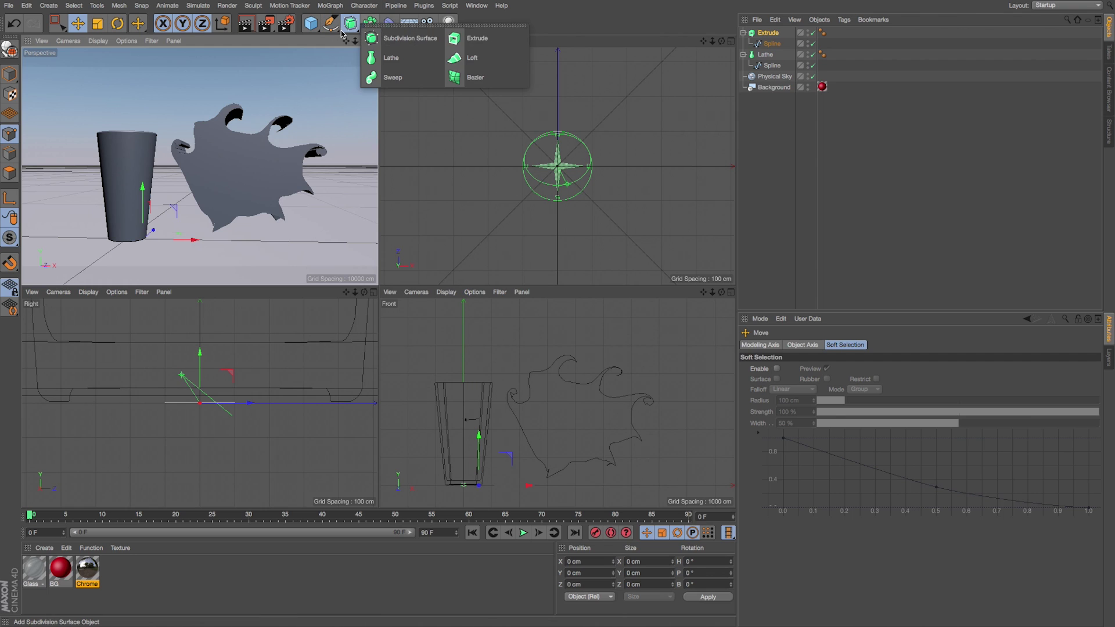
left_click(370, 23)
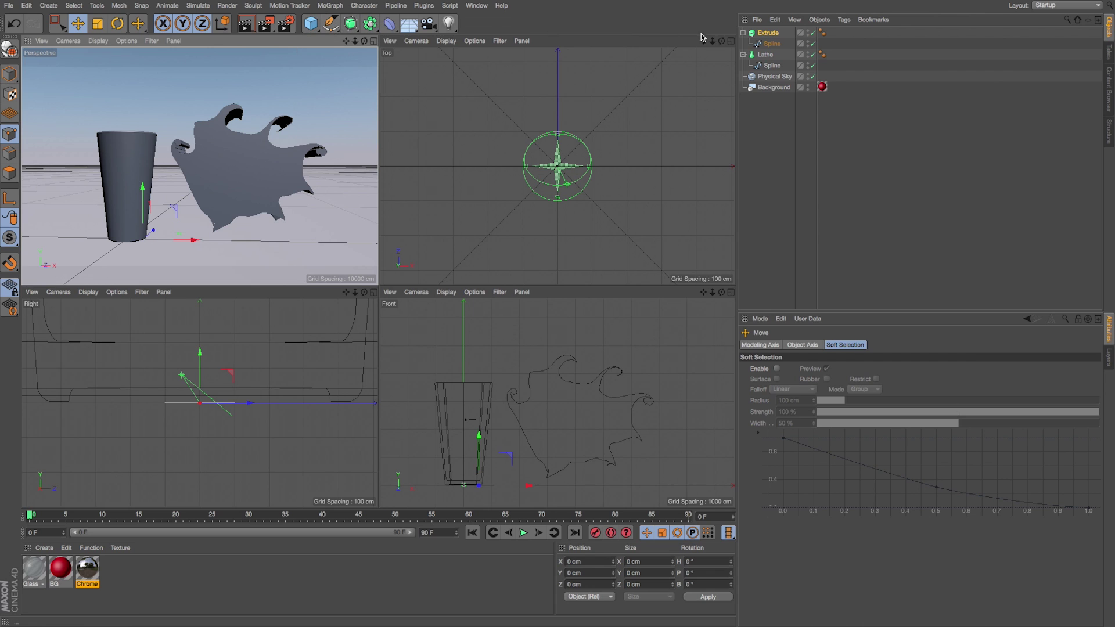
- Add a Circle spline with a radius of about 656 cm overlapping the lower-left edge of the outline in the front view
left_click(781, 43)
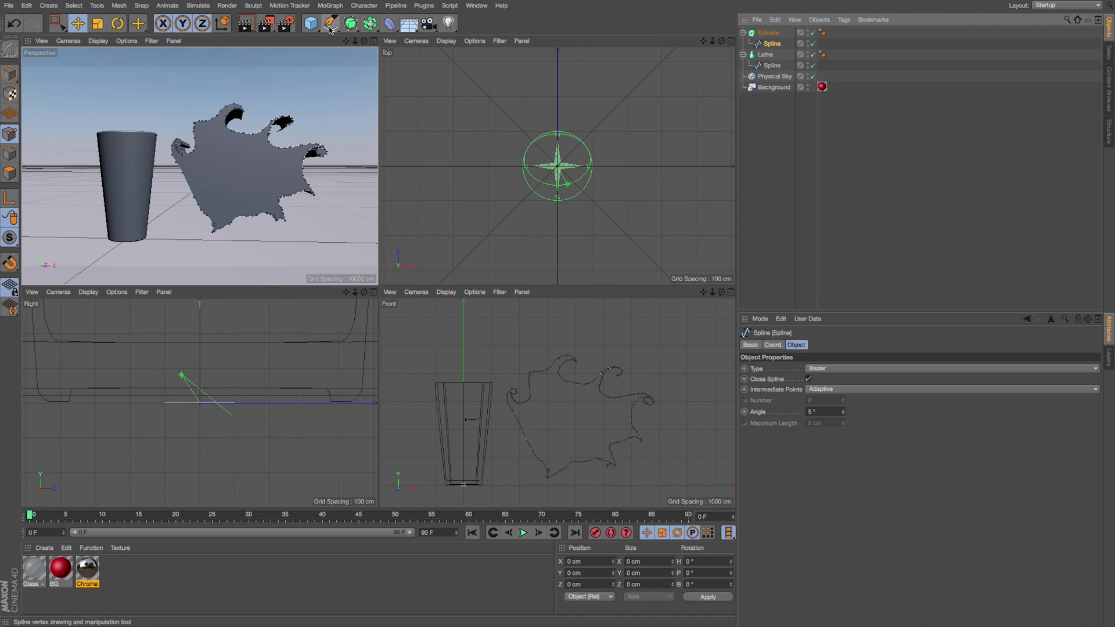
left_click_drag(330, 30, 454, 58)
left_click_drag(444, 439, 526, 399)
- Place the Circle above the outline spline inside the Extrude object and disable the Extrude
left_click_drag(765, 33, 773, 49)
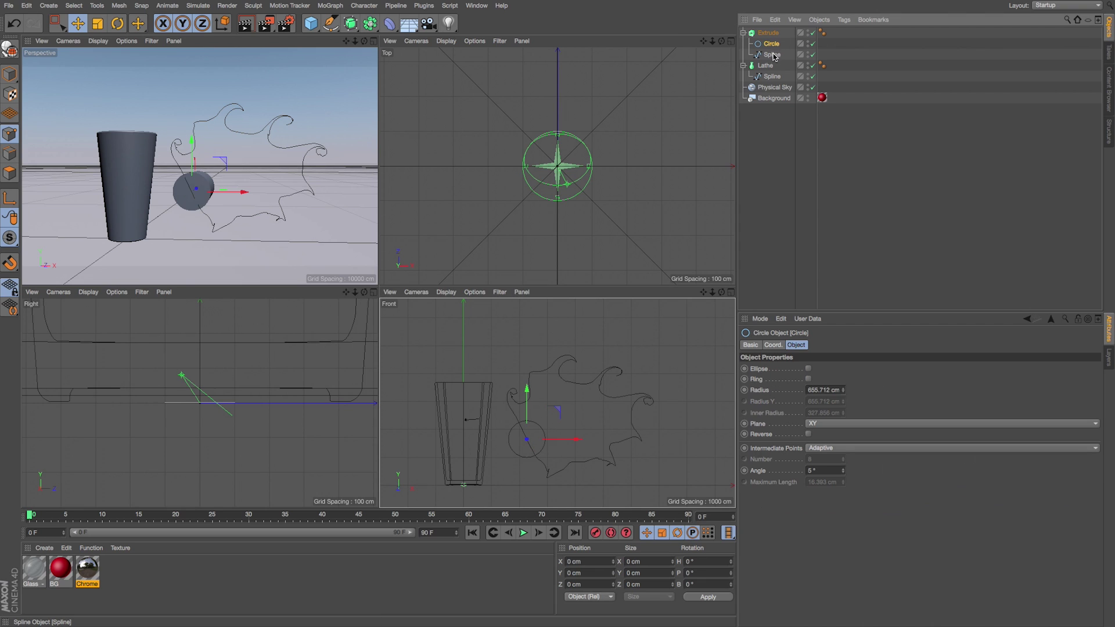
left_click(812, 33)
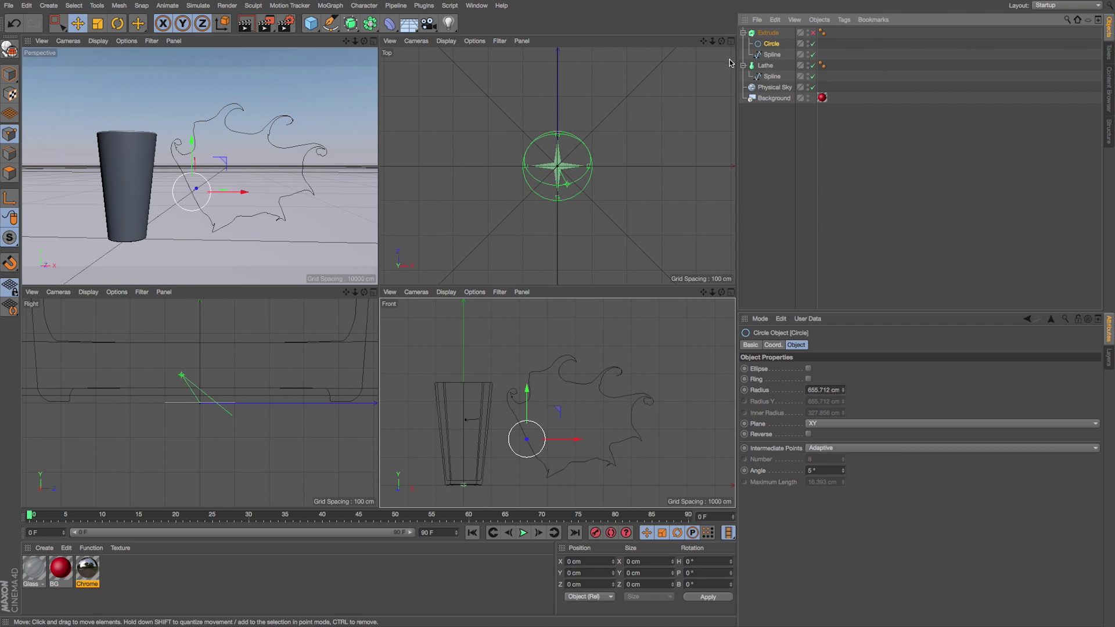
- Try to combine the Circle and the curly outline spline inside the Extrude object with Spline Union, then undo it
left_click(772, 54, "ctrl")
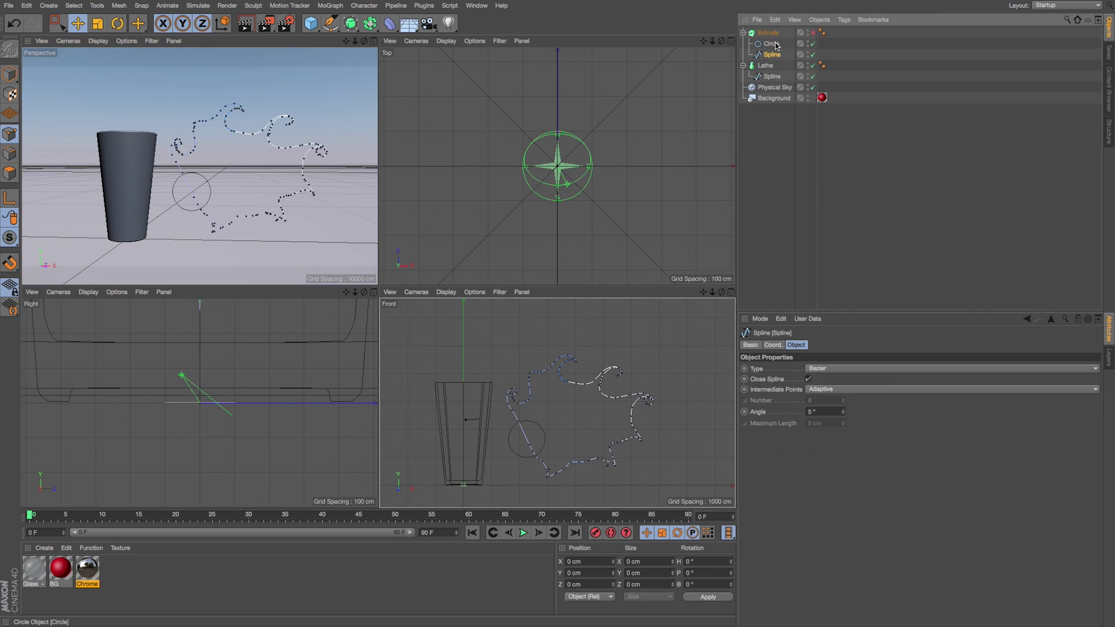
left_click(330, 24)
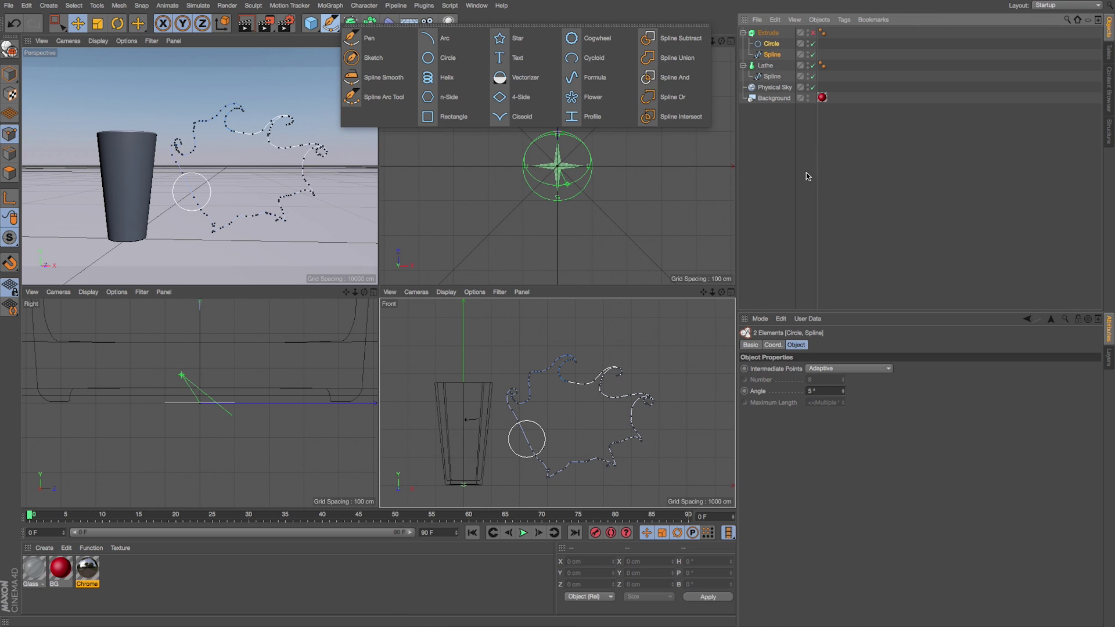
left_click(793, 46)
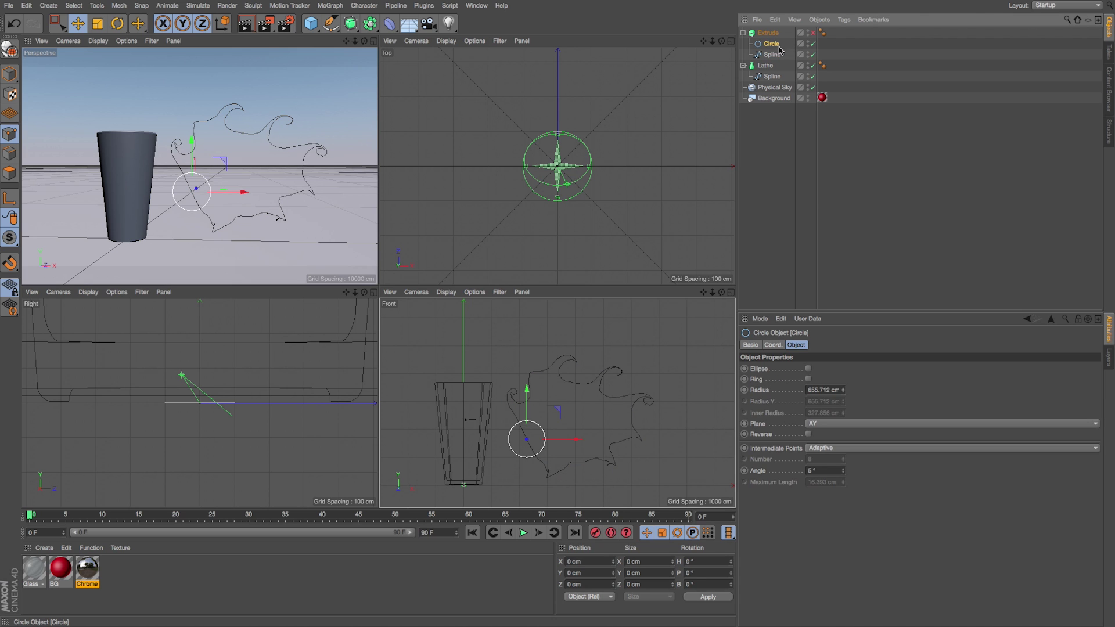
left_click(772, 54, "ctrl")
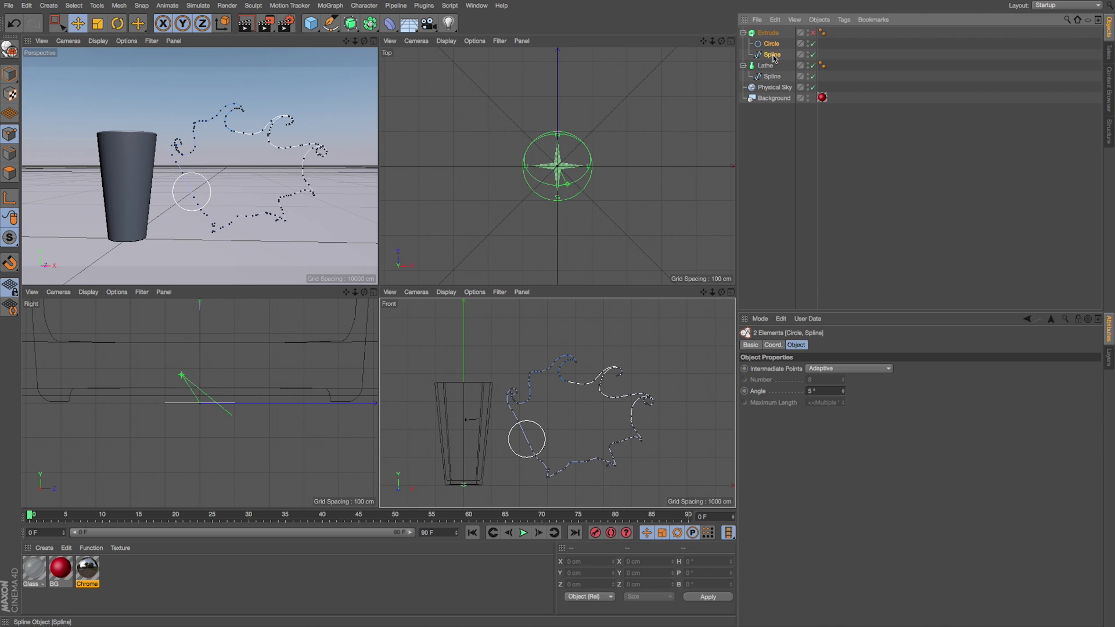
left_click(331, 23)
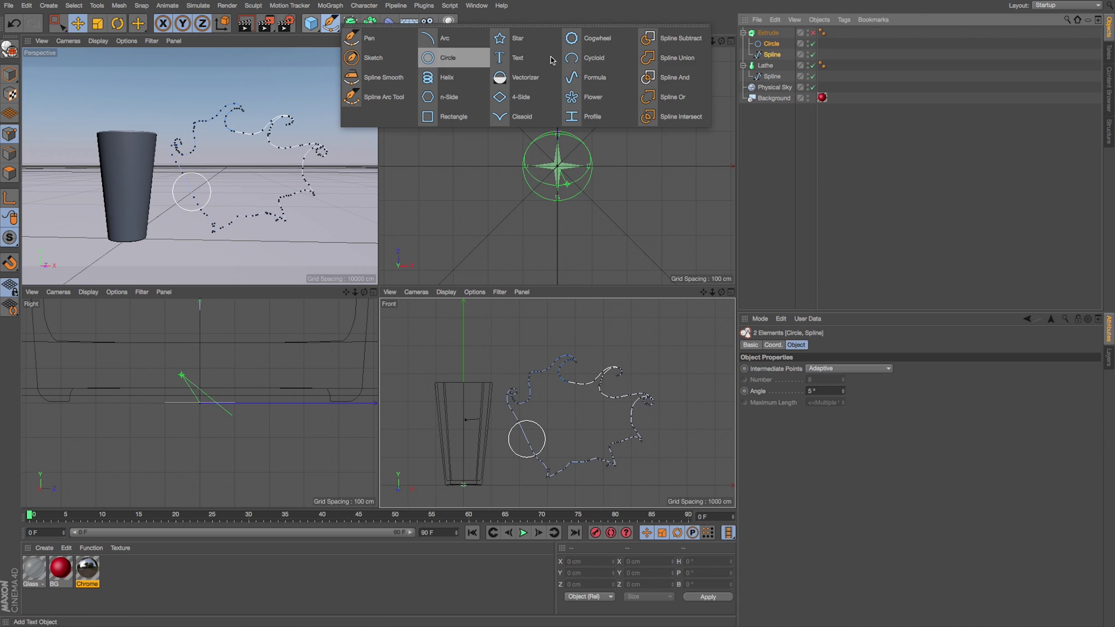
left_click(683, 58)
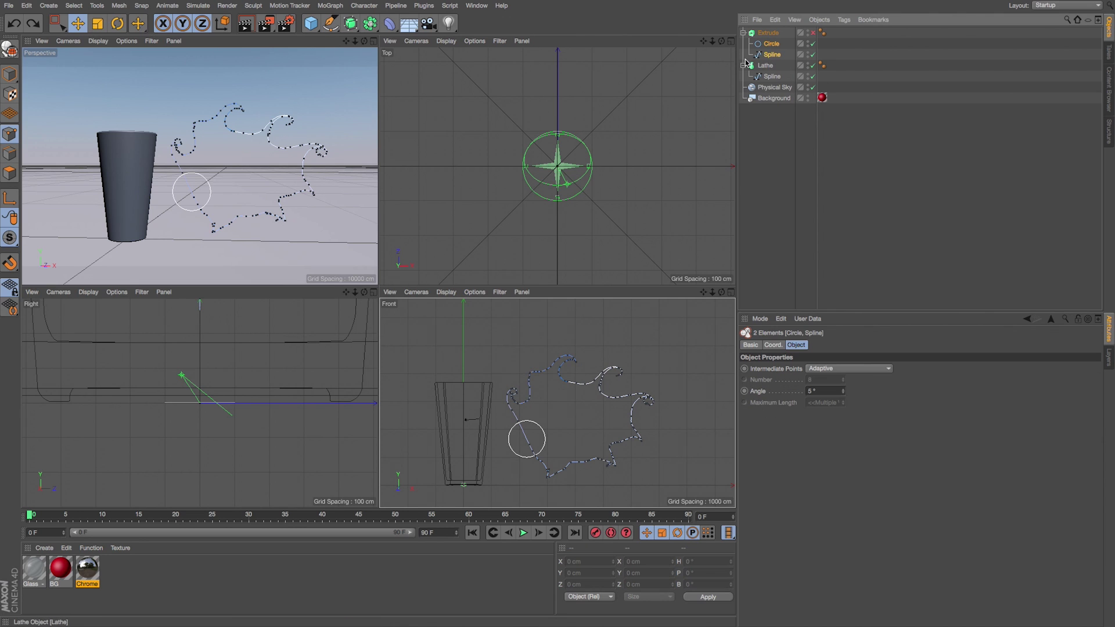
- Try Spline Subtract to cut the overlapping Circle out of the outline spline's edge, then undo it
left_click(330, 24)
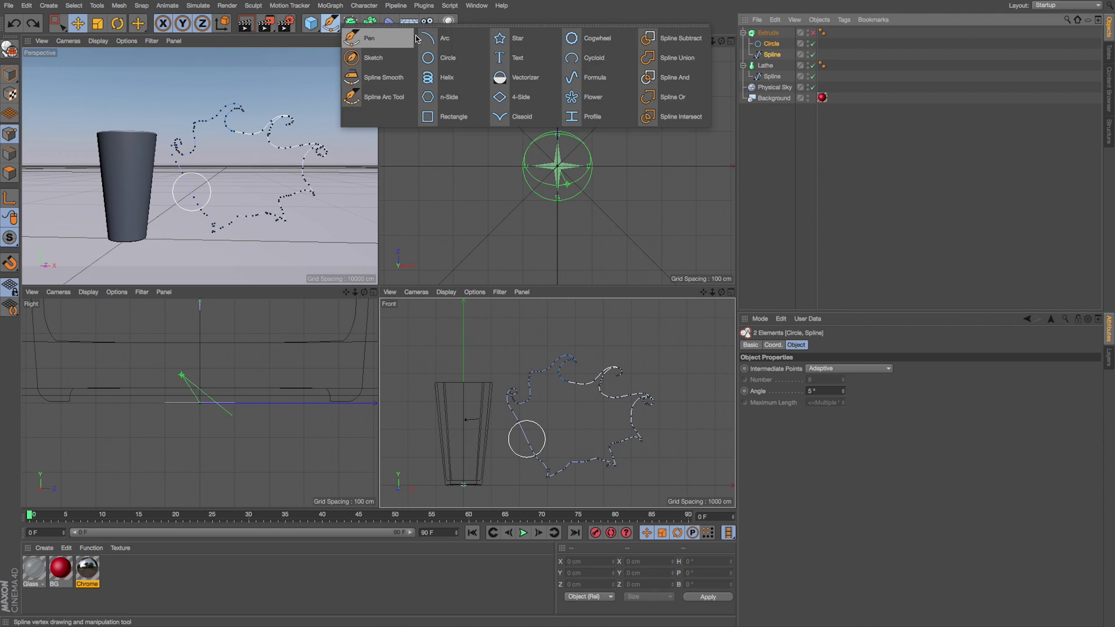
left_click(669, 38)
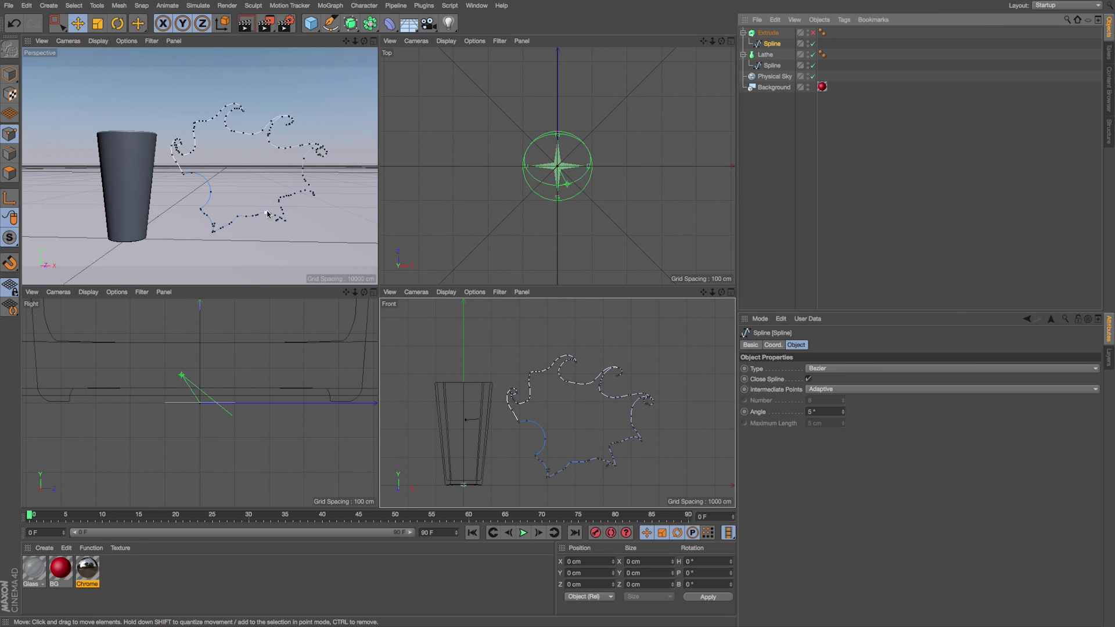
key("ctrl+z")
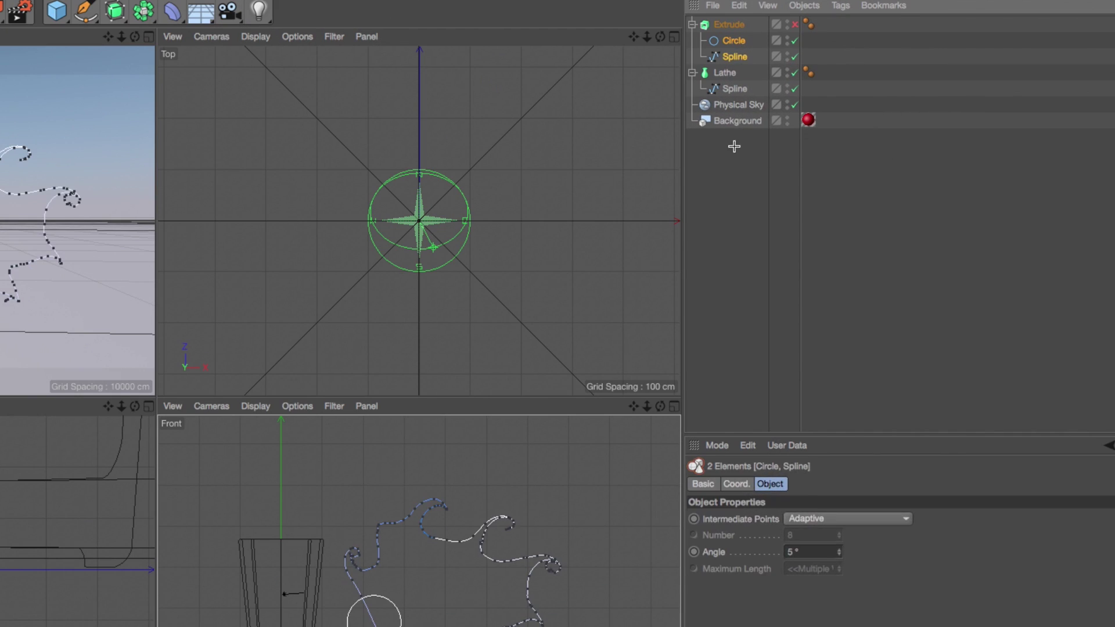
- Reselect the Circle and outline spline, try Spline Subtract once more, and undo the result
left_click(772, 115)
left_click(772, 45)
left_click(772, 54, "shift")
left_click(731, 143)
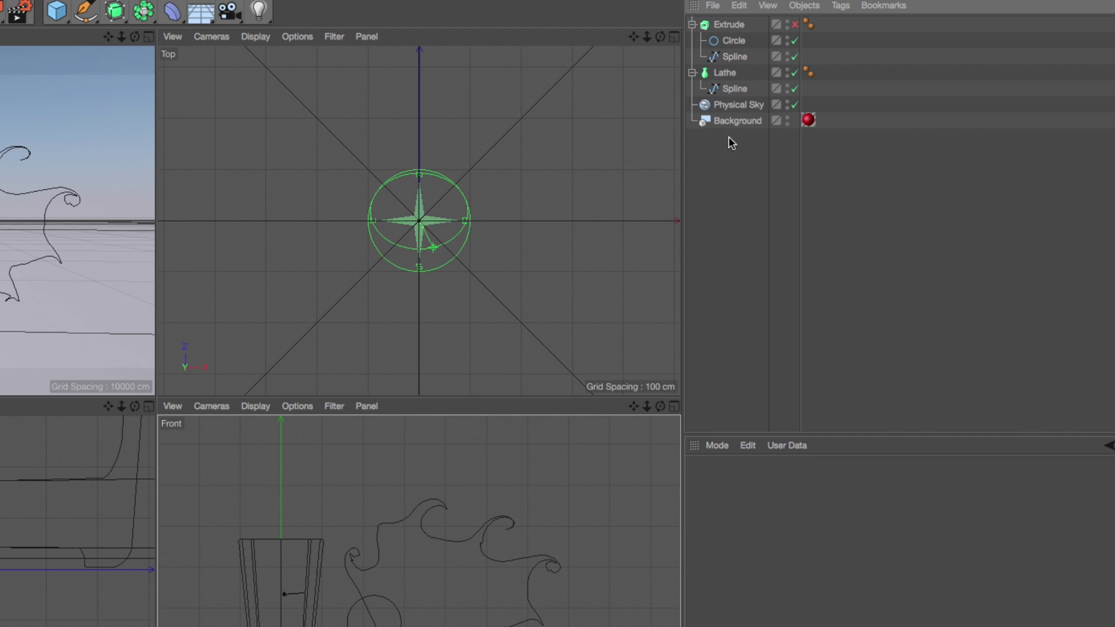
left_click(734, 40, "ctrl")
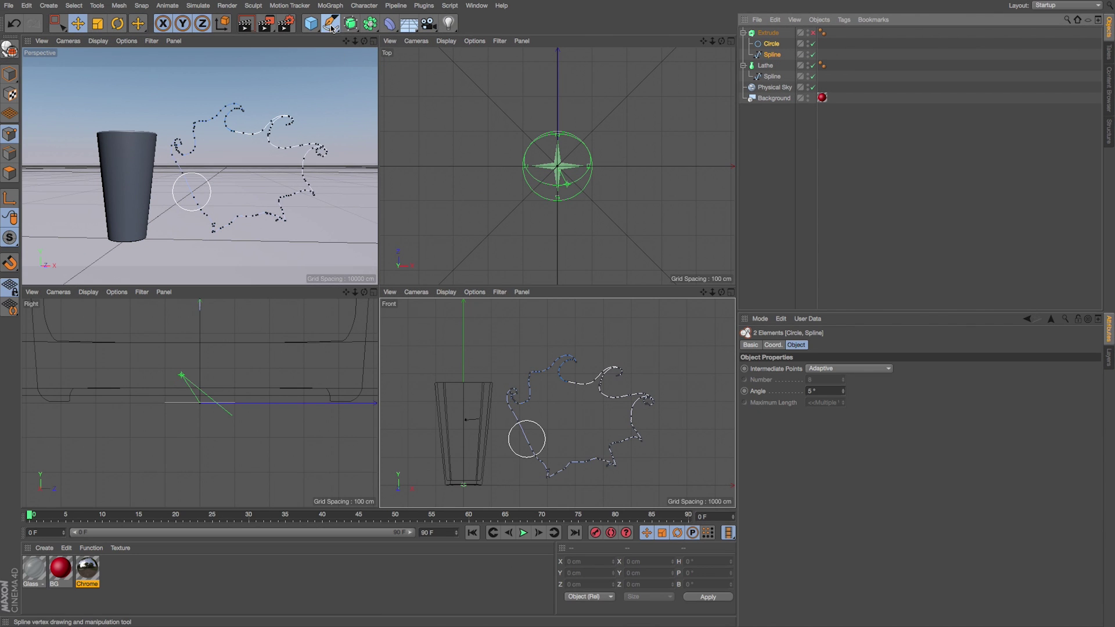
left_click_drag(331, 28, 669, 43)
key("super+z")
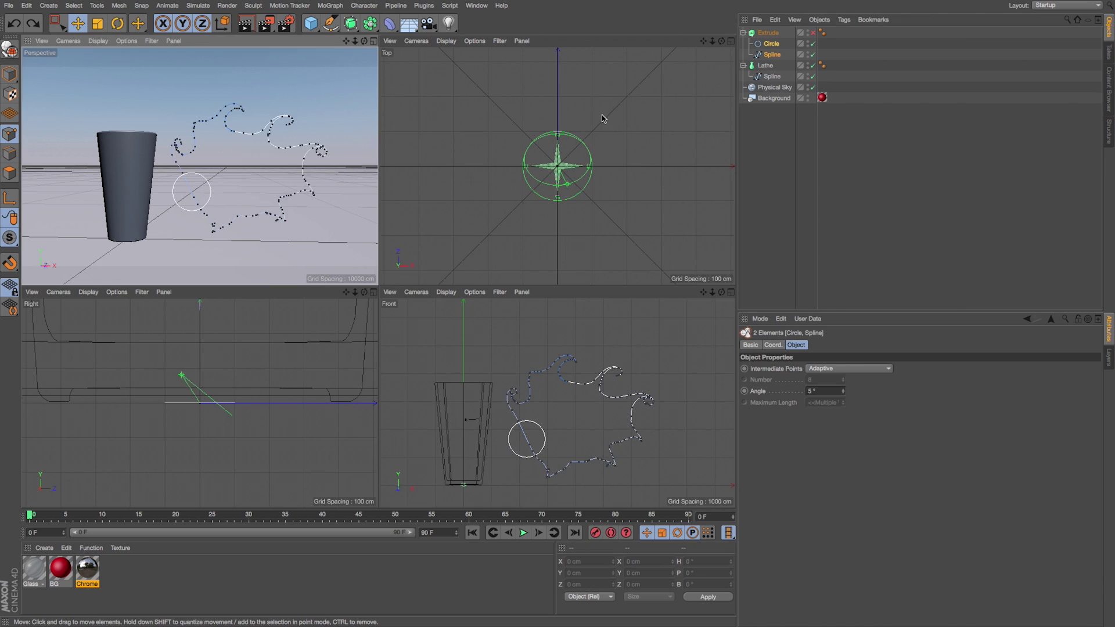
- Move the Circle from the outline's lower-left edge into the middle of the outline in the front view
left_click(760, 136)
left_click(771, 44)
left_click(569, 439)
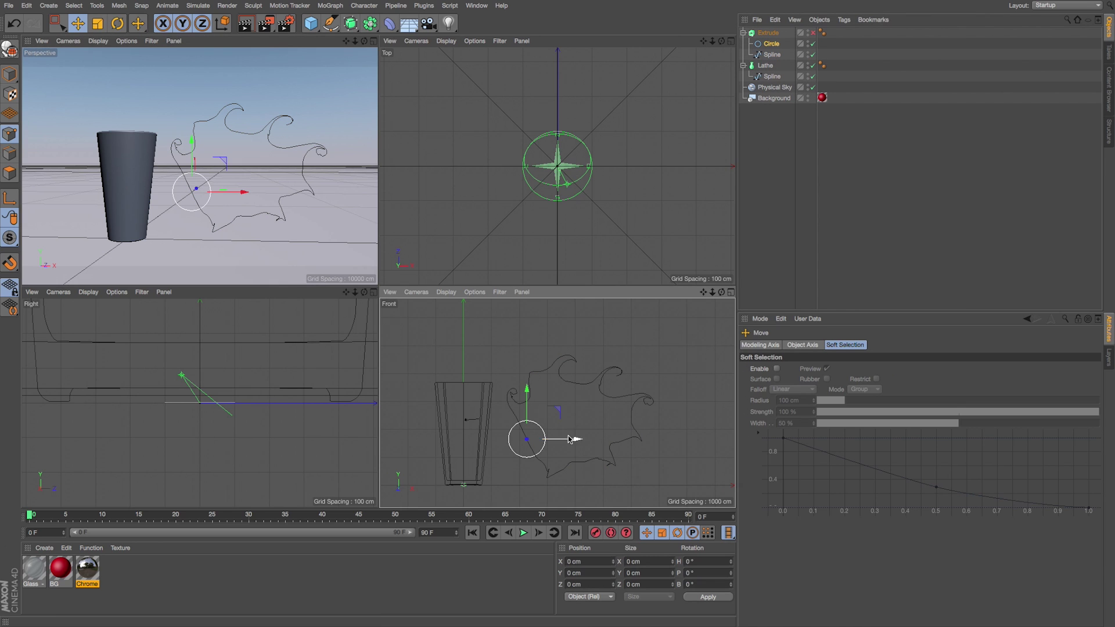
left_click_drag(569, 440, 609, 424)
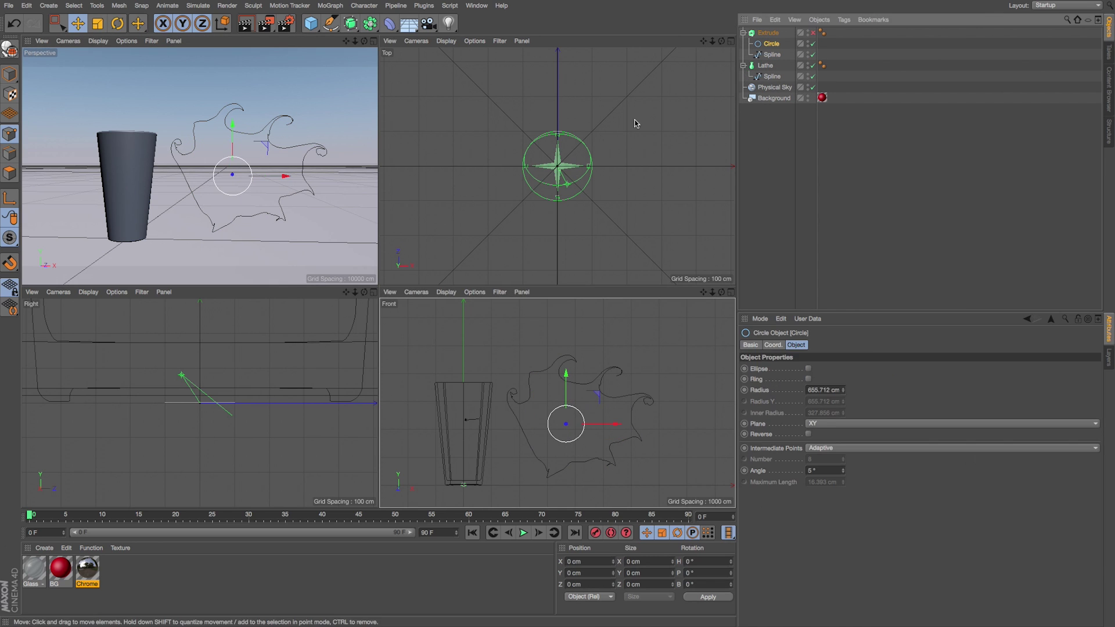
- Cut the centred Circle out of the outline spline with Spline Subtract and re-enable the Extrude object
left_click(771, 55, "ctrl")
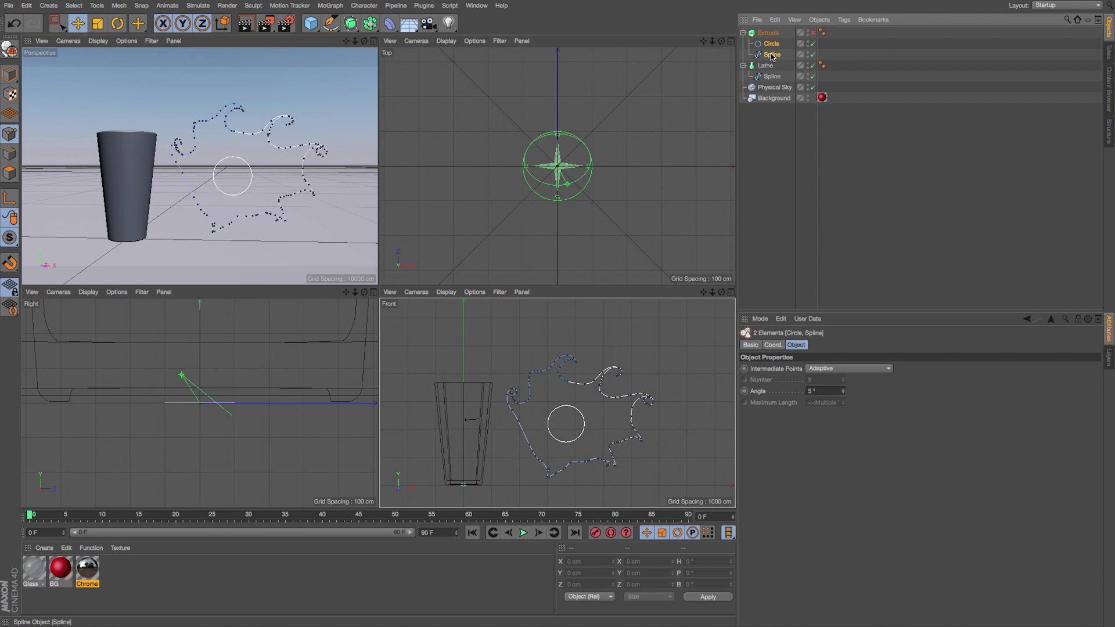
left_click(330, 23)
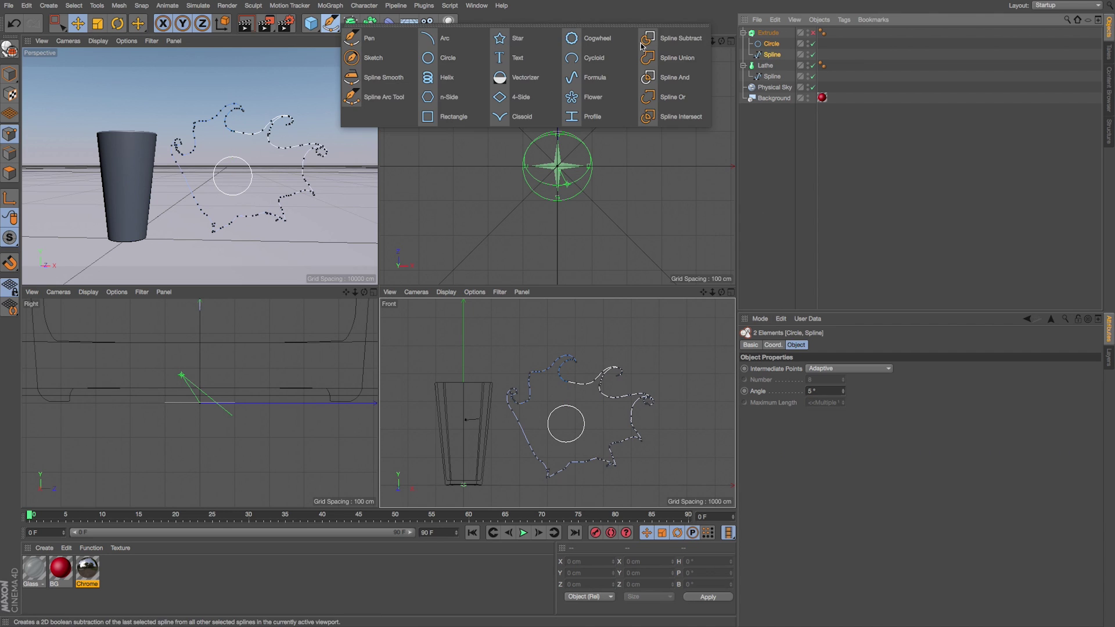
left_click(660, 58)
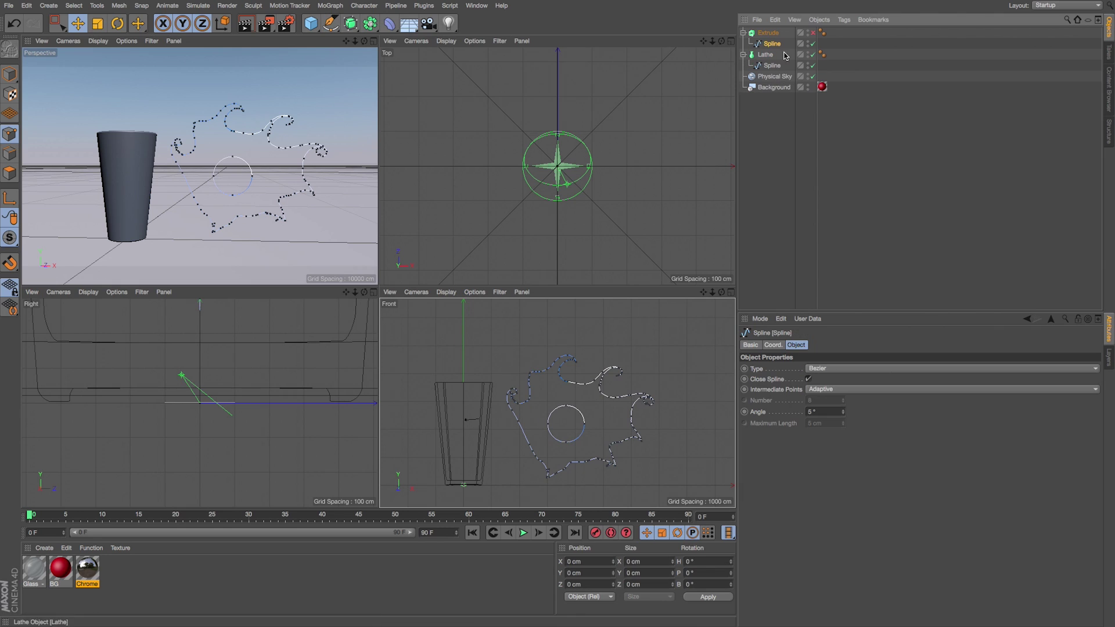
left_click(812, 32)
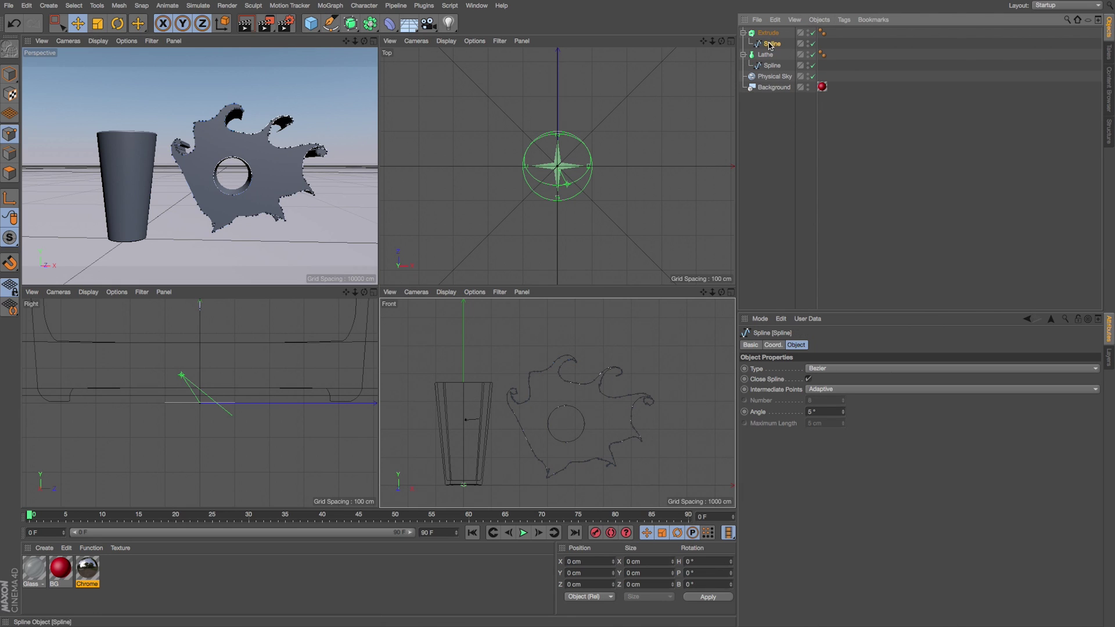
- Switch to Model mode and maximize the perspective view to show the extruded shape beside the cup
left_click(10, 74)
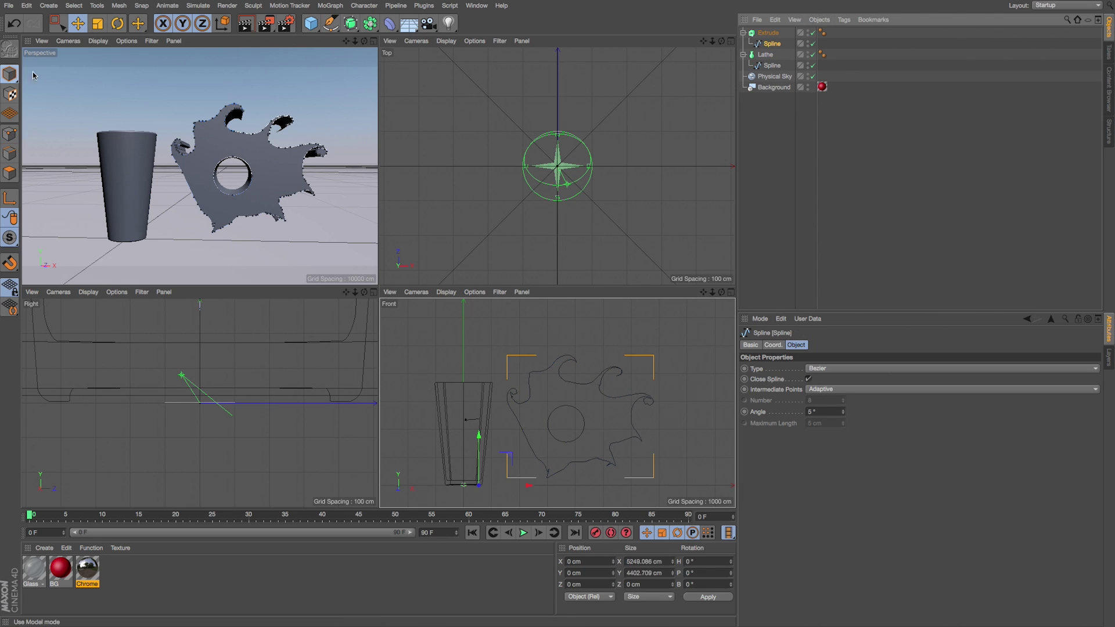
left_click(330, 26)
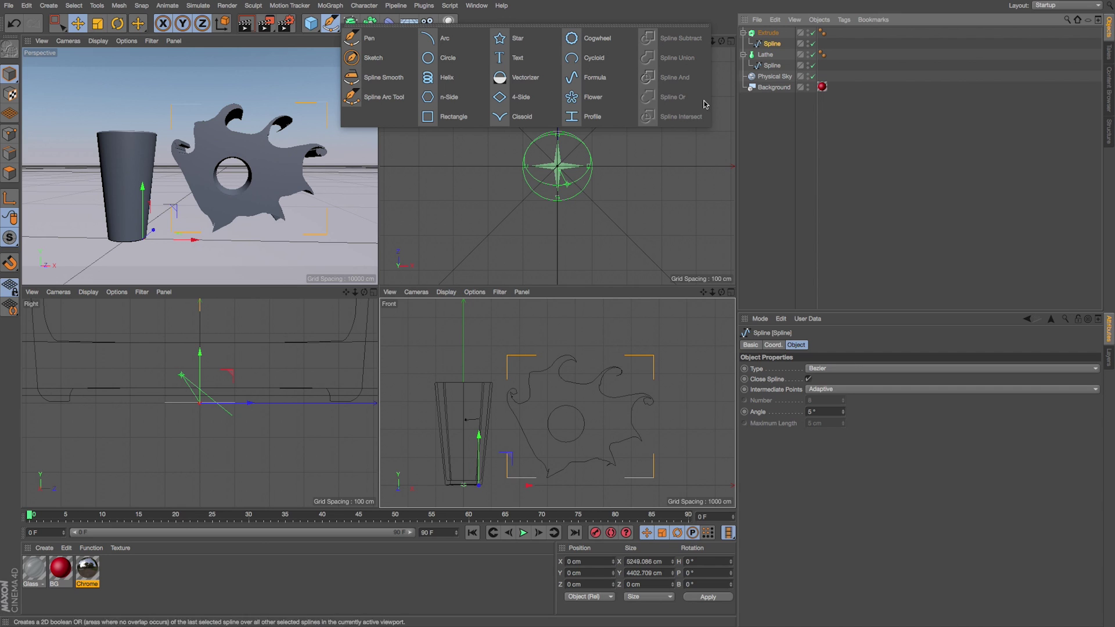
left_click(726, 53)
left_click(373, 41)
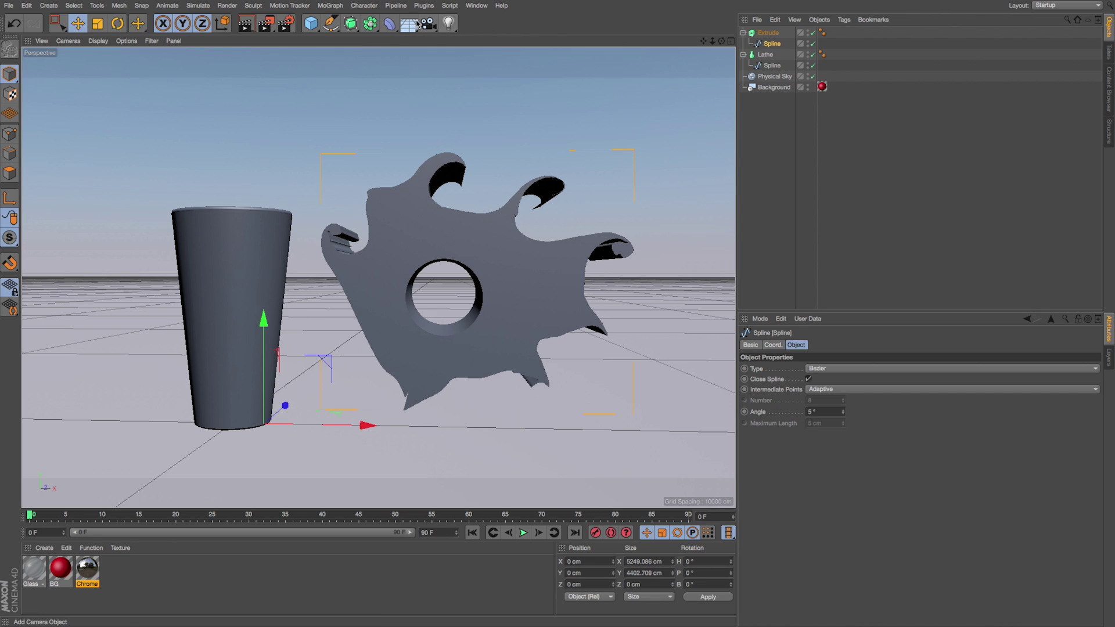
left_click(335, 29)
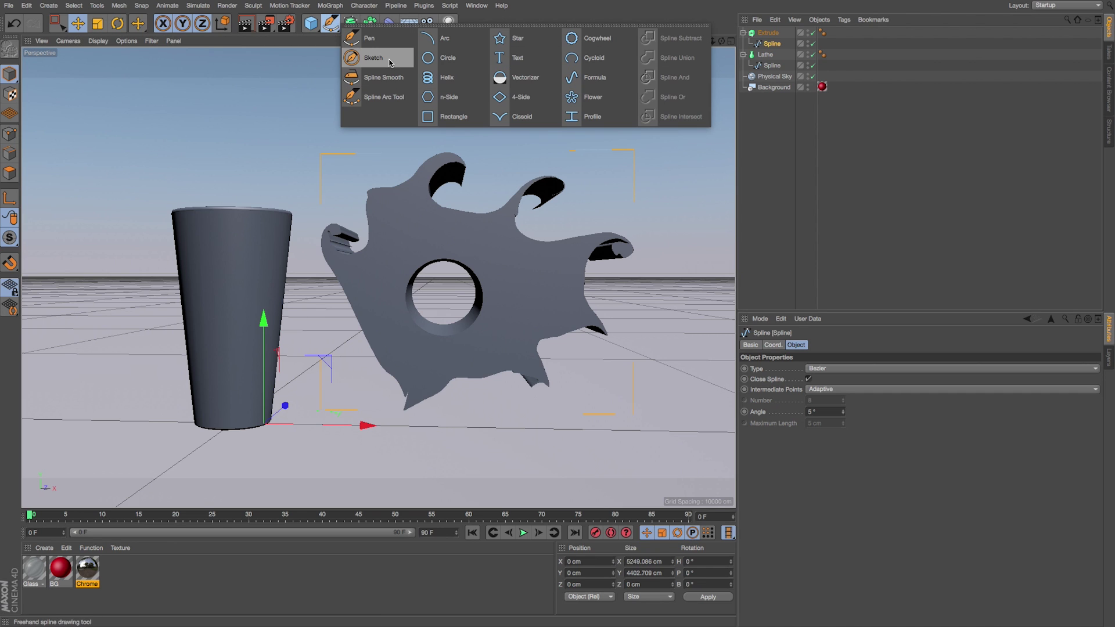